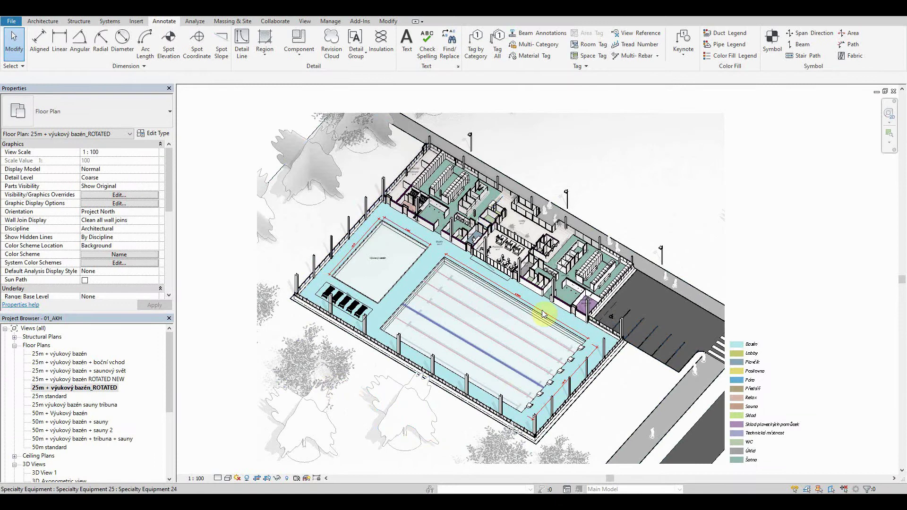
Inspect the 25000 pool-length dimension and the Šatna and Sklad plaveckých pomůcek rooms
scroll(460, 297, up, 3)
scroll(490, 279, up, 4)
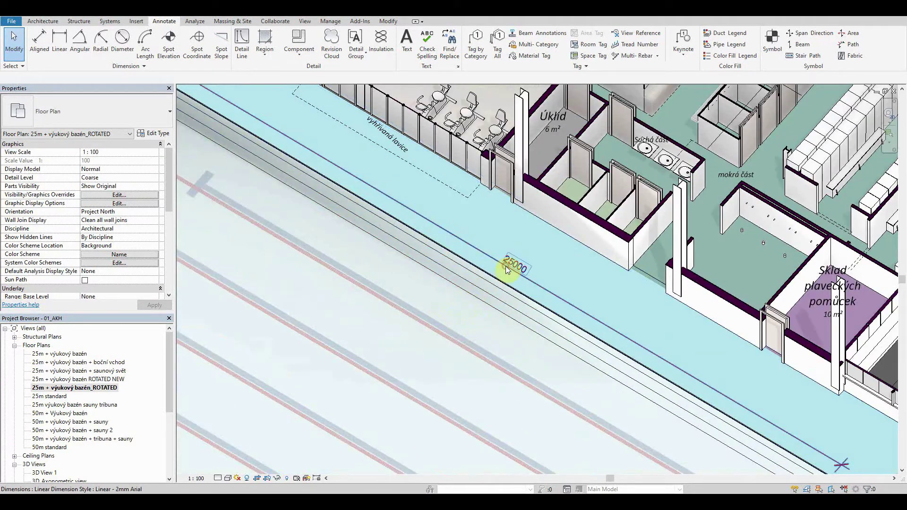
click(506, 263)
scroll(509, 265, down, 2)
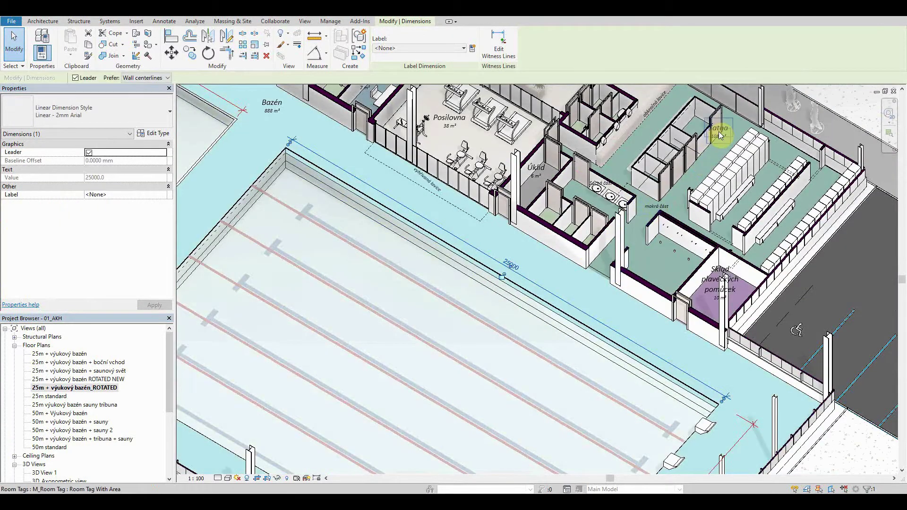
click(710, 145)
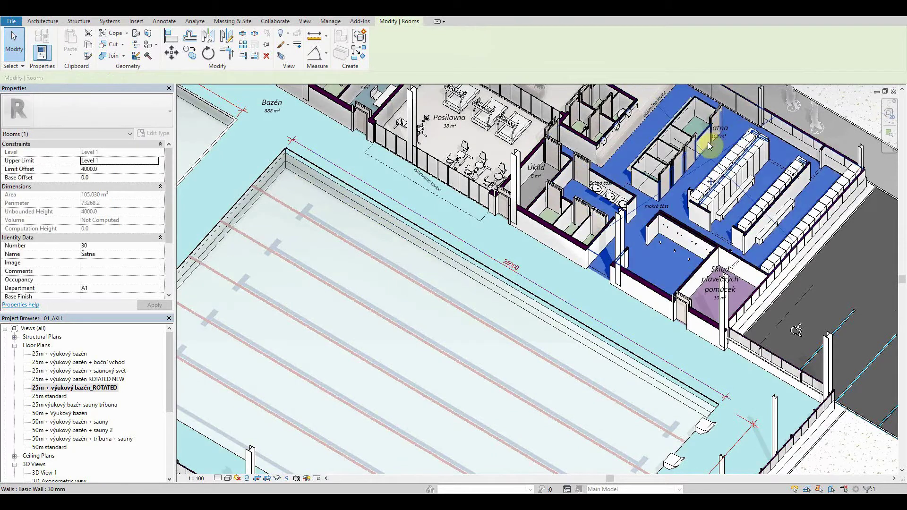
click(713, 287)
Inspect the dashed line beside the loungers and the Výukový bazén text note
mouse_move(614, 312)
middle_down()
mouse_move(626, 234)
mouse_move(703, 350)
middle_up()
mouse_move(313, 209)
middle_down()
mouse_move(426, 259)
mouse_move(450, 258)
middle_up()
click(450, 258)
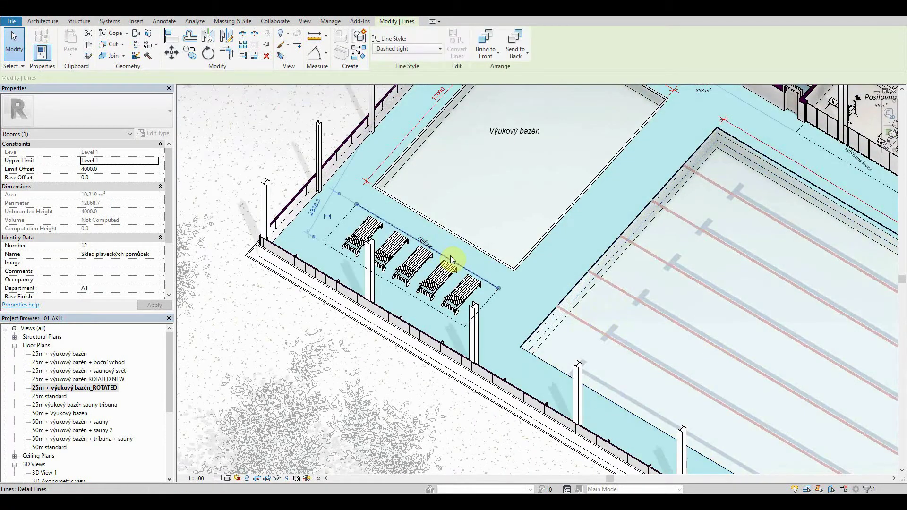
middle_drag(594, 171, 452, 340)
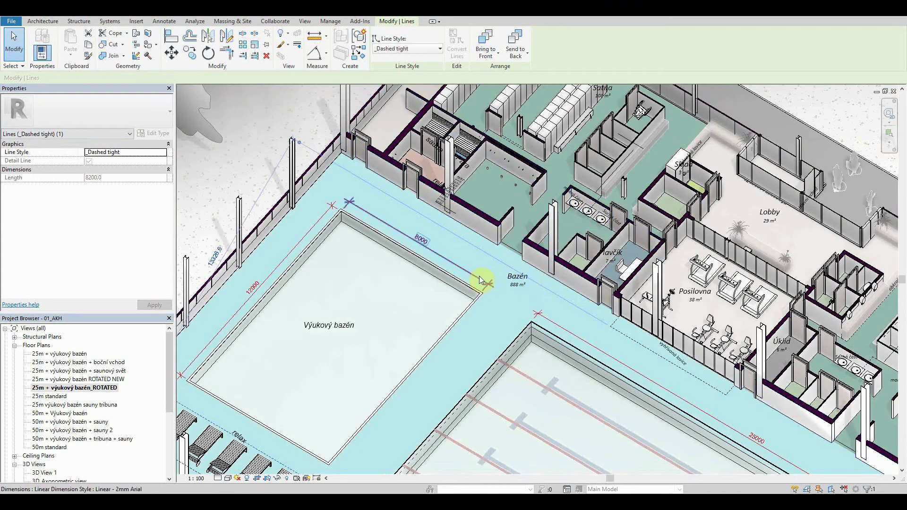
scroll(485, 290, down, 1)
click(348, 318)
Check the colour fill legend, then open the 25m + výukový bazén ROTATED NEW floor plan
middle_drag(557, 371, 527, 312)
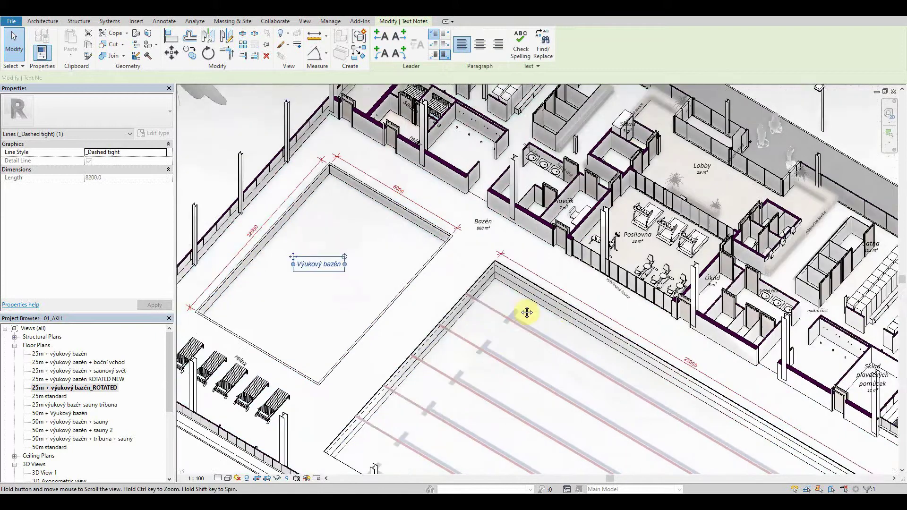
scroll(524, 307, down, 2)
scroll(500, 296, down, 2)
scroll(486, 283, down, 1)
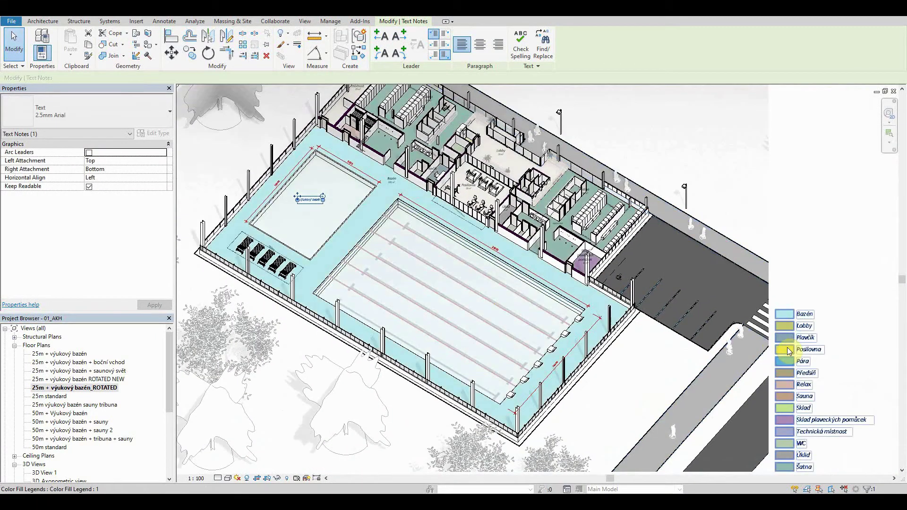
click(789, 352)
click(799, 249)
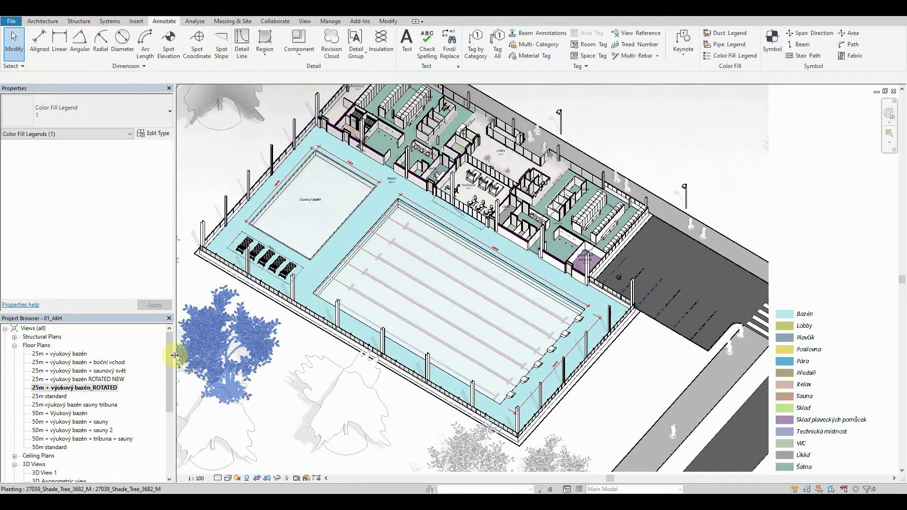
double_click(92, 379)
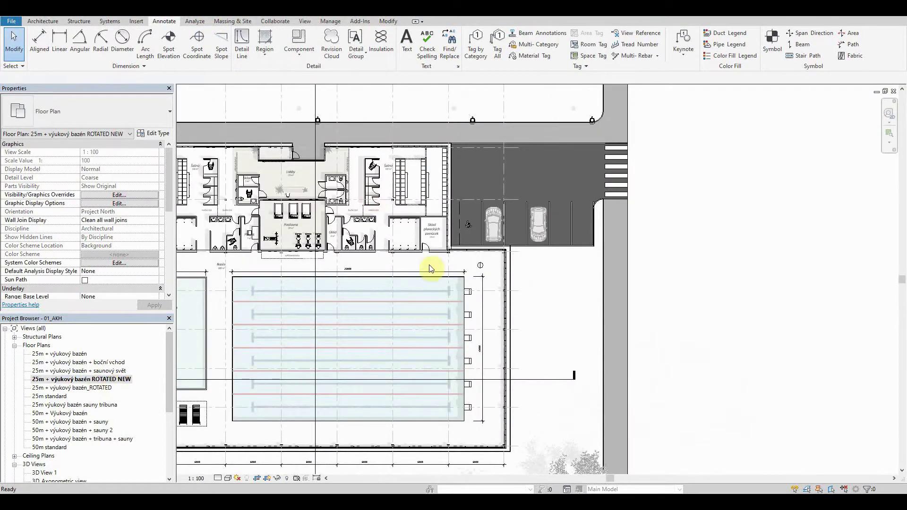
Open Section 3 through Go to View on the horizontal section line
scroll(538, 247, down, 2)
scroll(531, 239, down, 2)
middle_drag(530, 239, 526, 256)
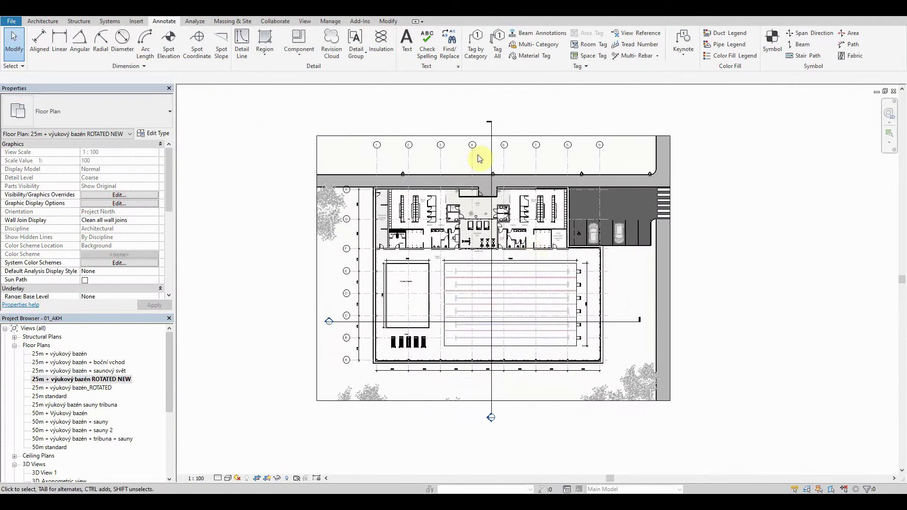
right_click(614, 323)
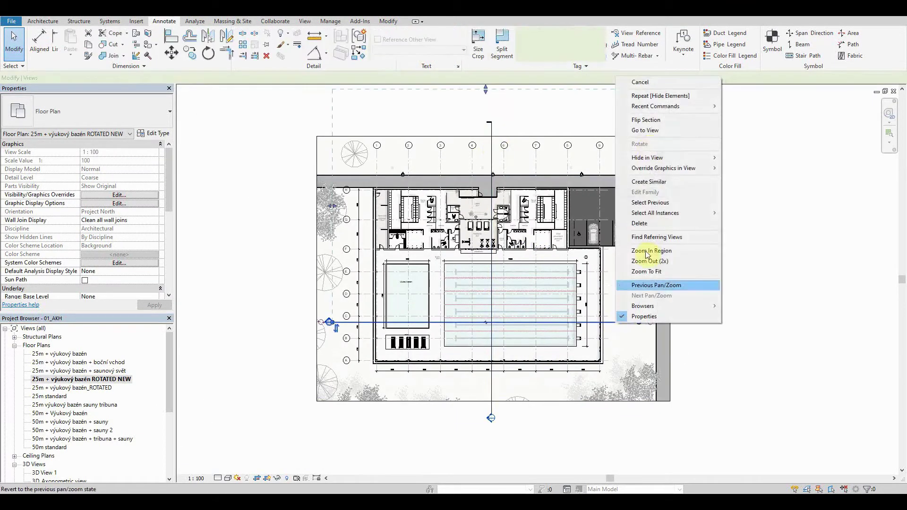
click(649, 131)
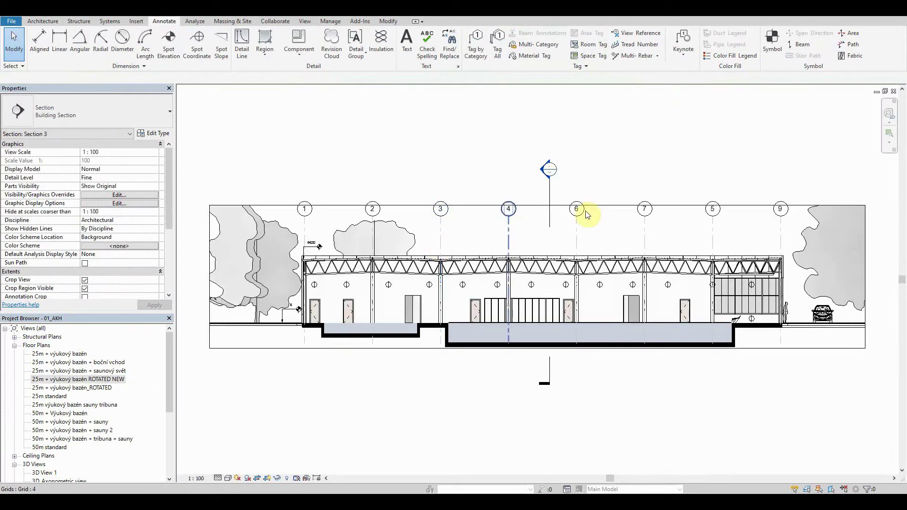
Return to the ROTATED NEW plan and open Section 1 from its section line
double_click(108, 381)
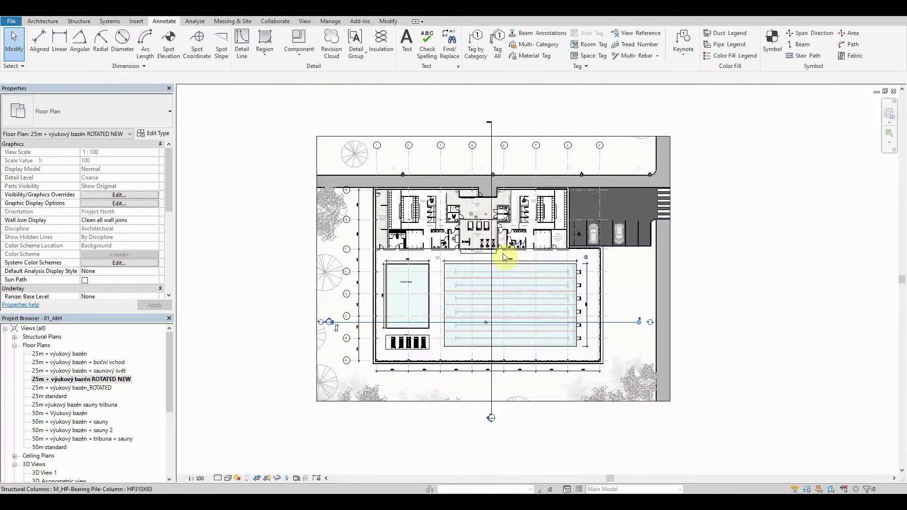
right_click(493, 152)
click(534, 206)
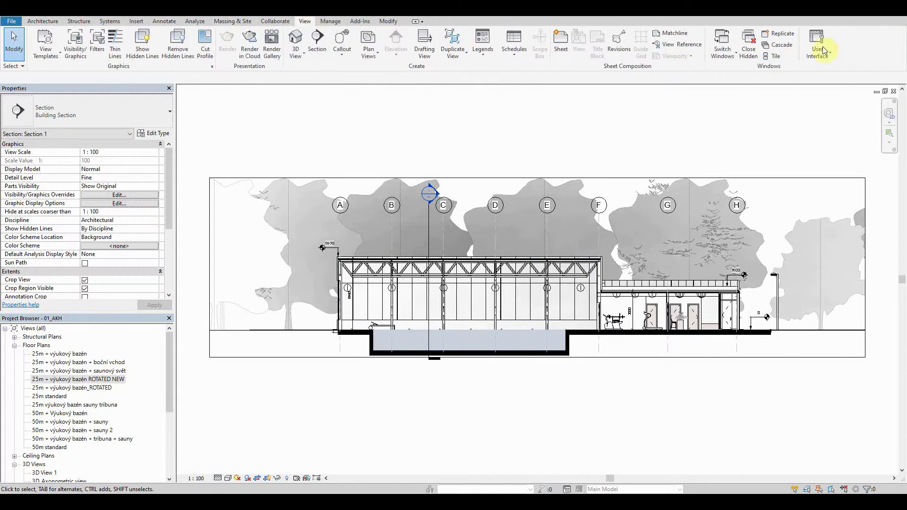
Tile the views and rotate the Copy 1 plan's crop region by 20° in Section 3
click(773, 56)
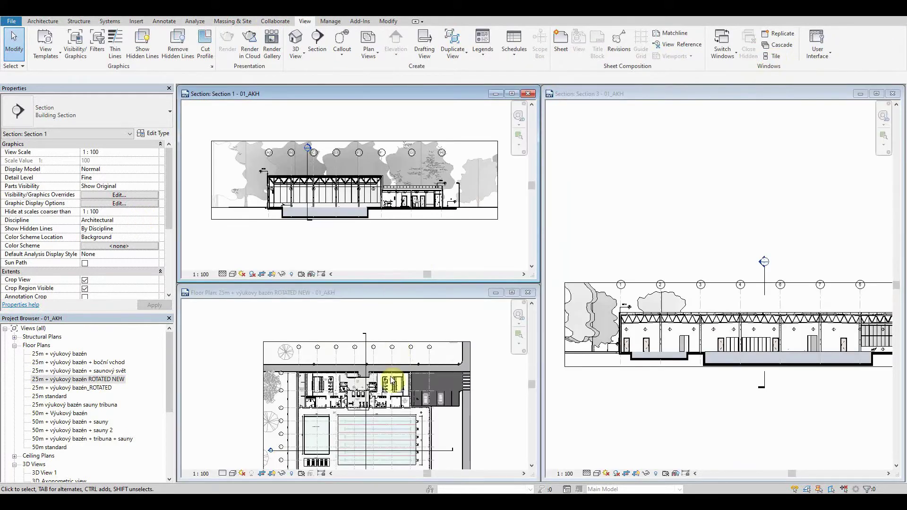
click(385, 300)
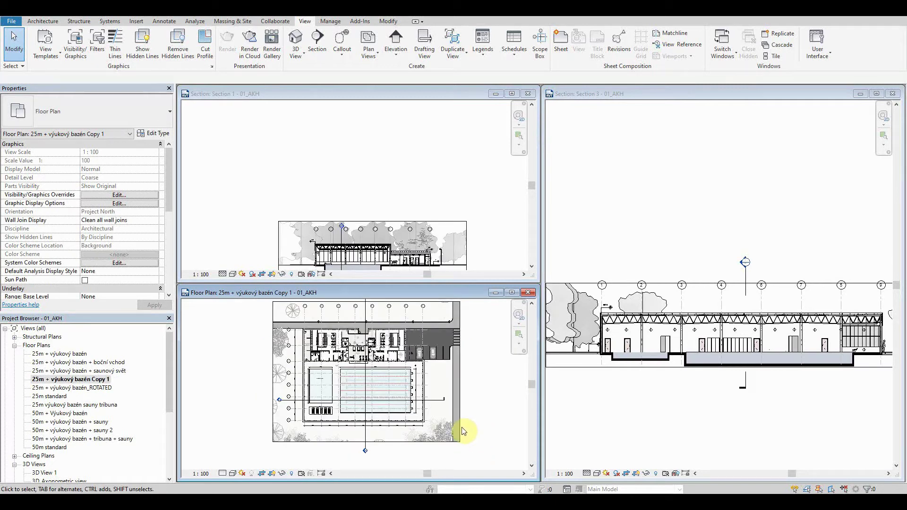
click(462, 430)
click(719, 244)
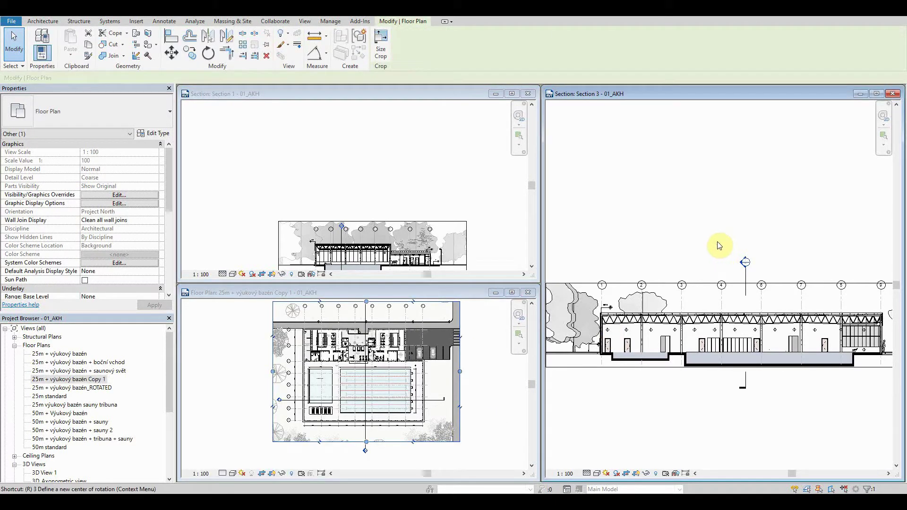
click(208, 52)
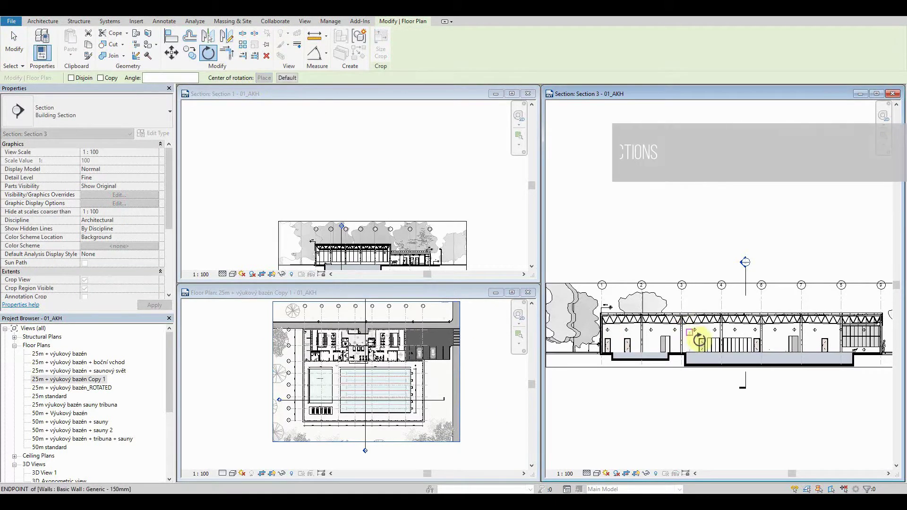
drag(698, 339, 691, 353)
click(692, 221)
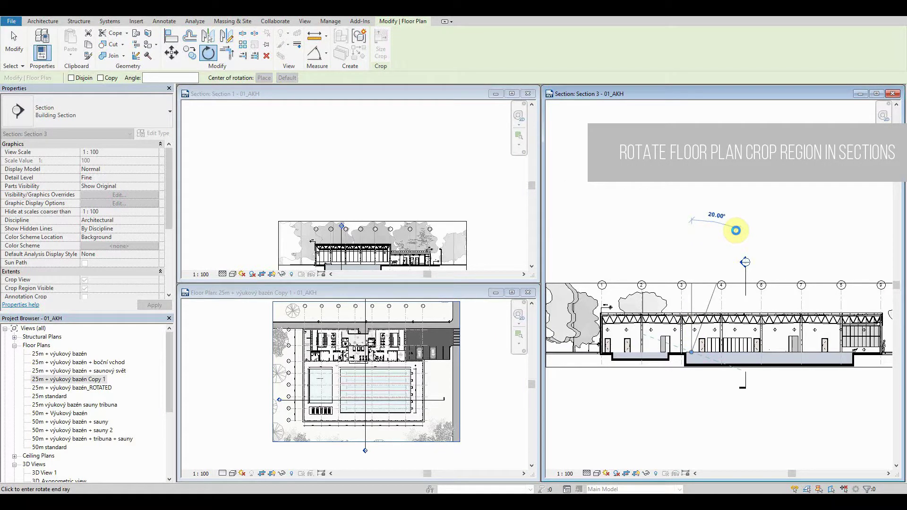
click(735, 231)
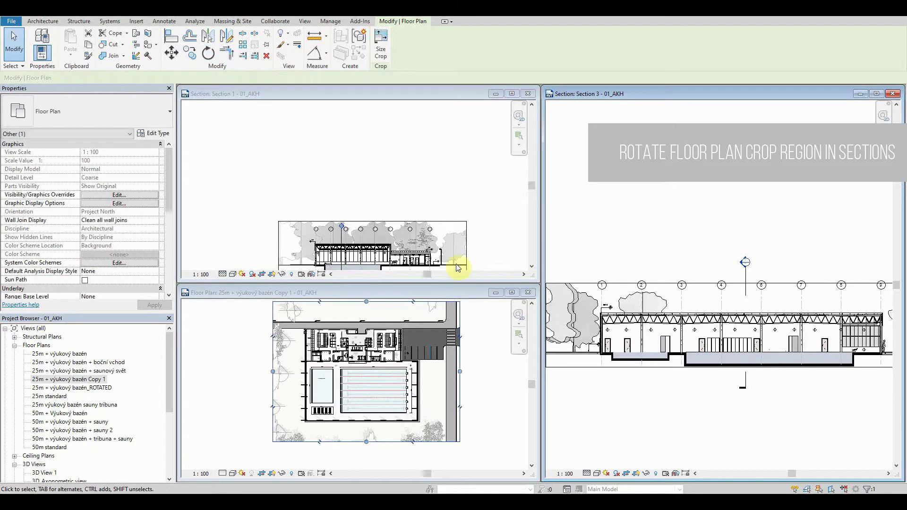
Start another crop-region rotation in Section 1 with a new centre, then cancel it
click(432, 204)
click(208, 53)
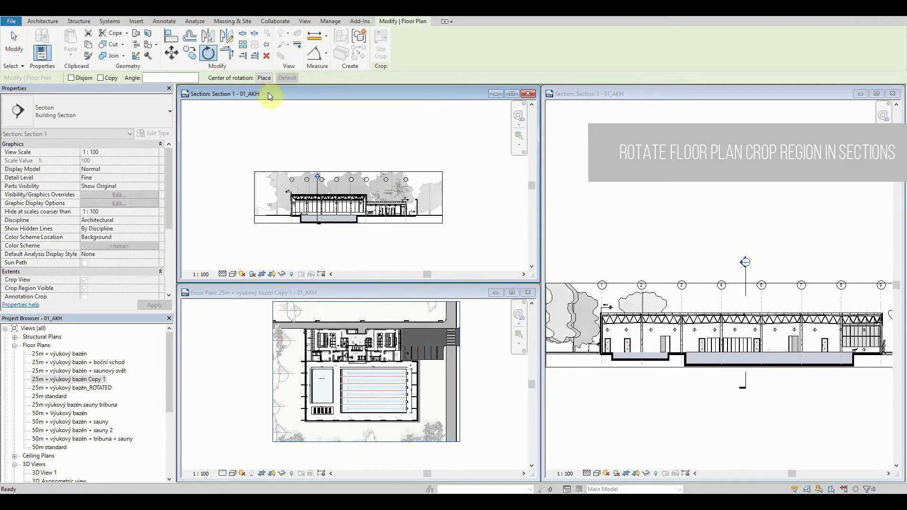
click(263, 79)
scroll(336, 217, up, 3)
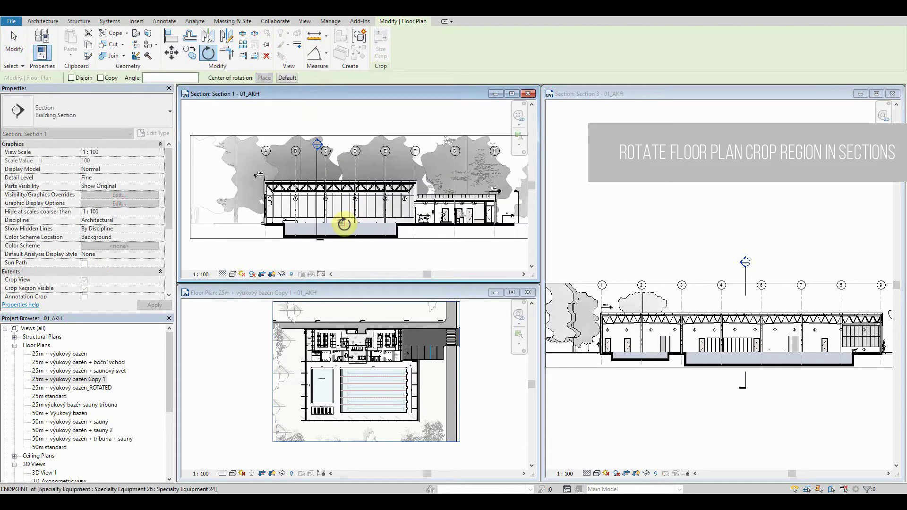
click(349, 162)
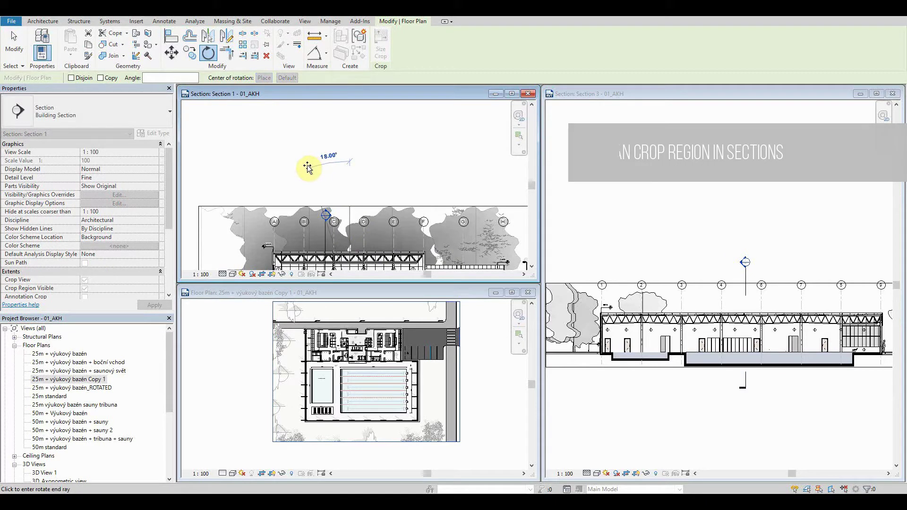
key(Escape)
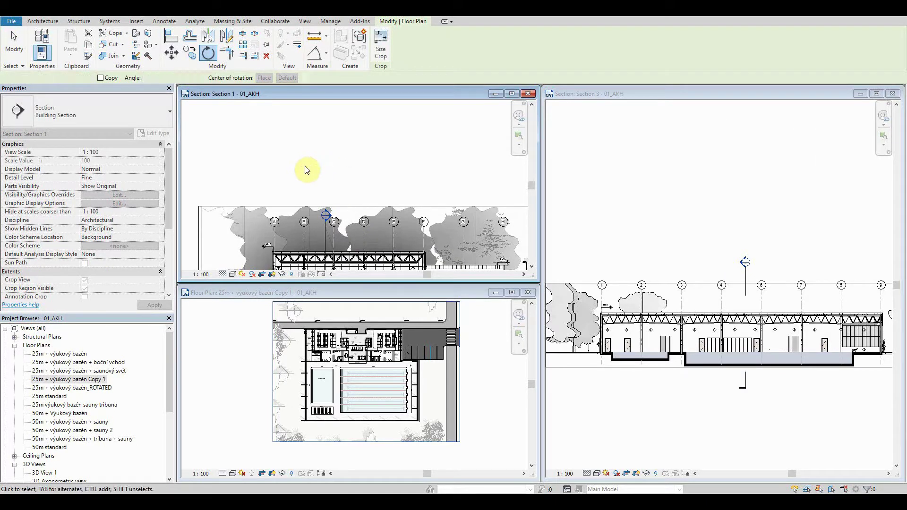
Maximize the Copy 1 floor plan and rotate it and its crop region with RO
double_click(304, 293)
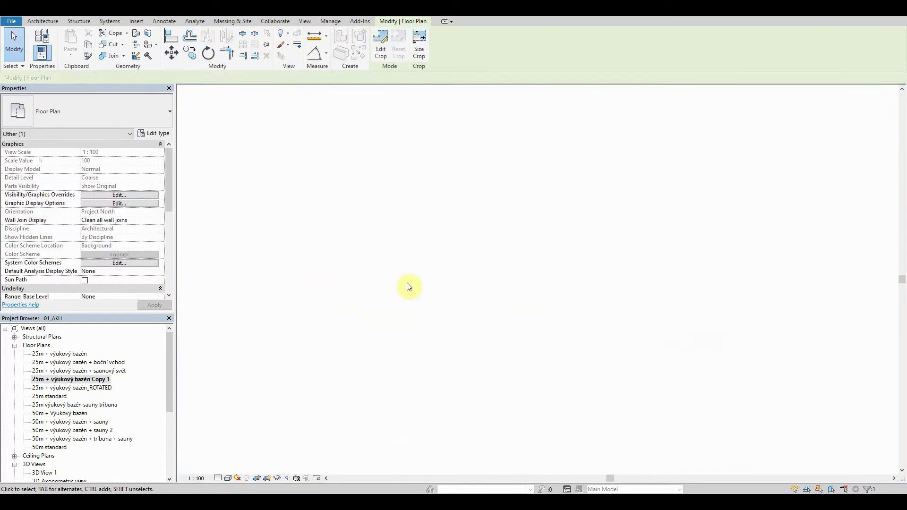
scroll(385, 182, up, 2)
middle_drag(385, 183, 484, 310)
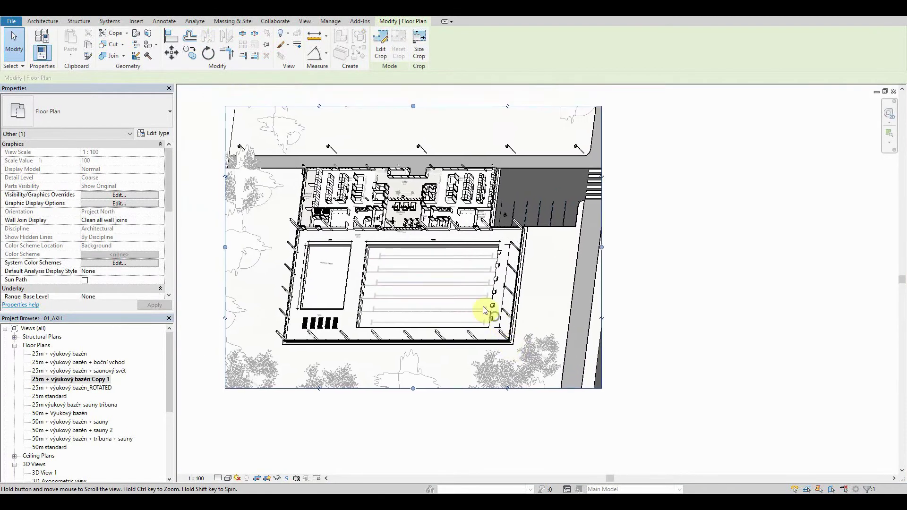
key(r)
key(o)
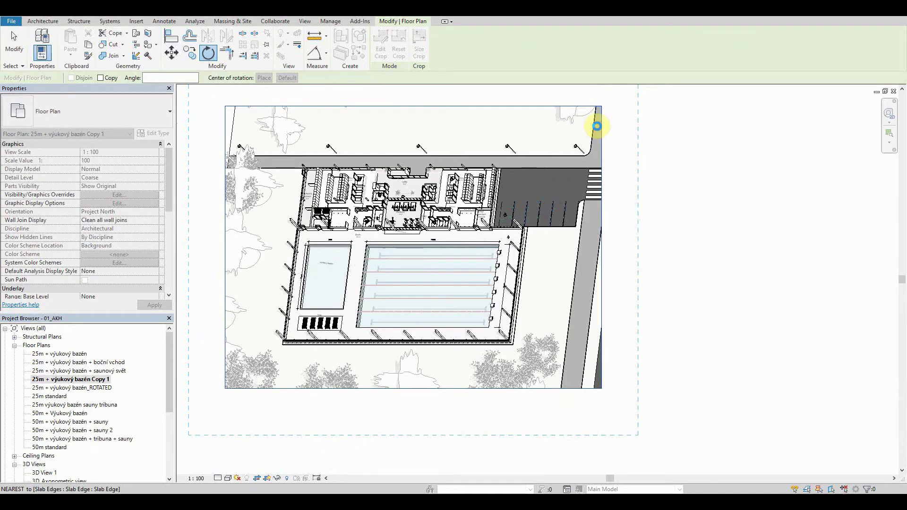
click(597, 126)
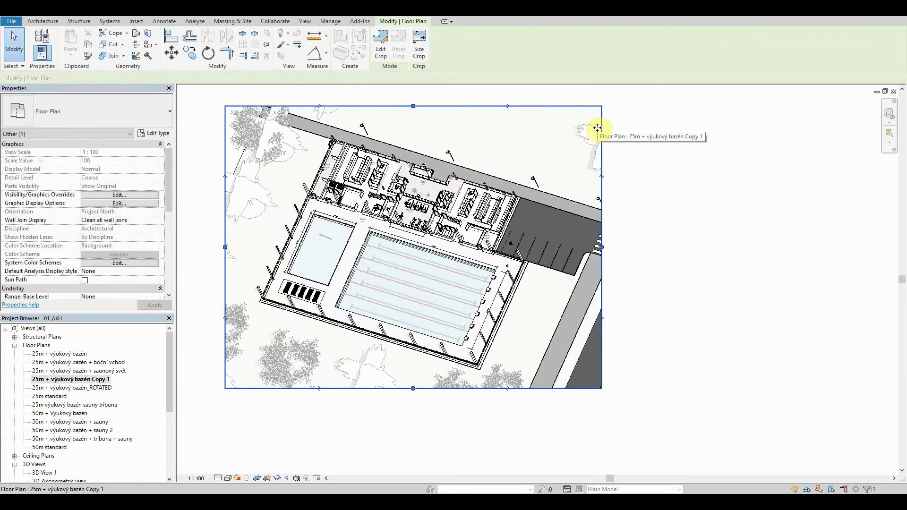
click(621, 161)
click(605, 135)
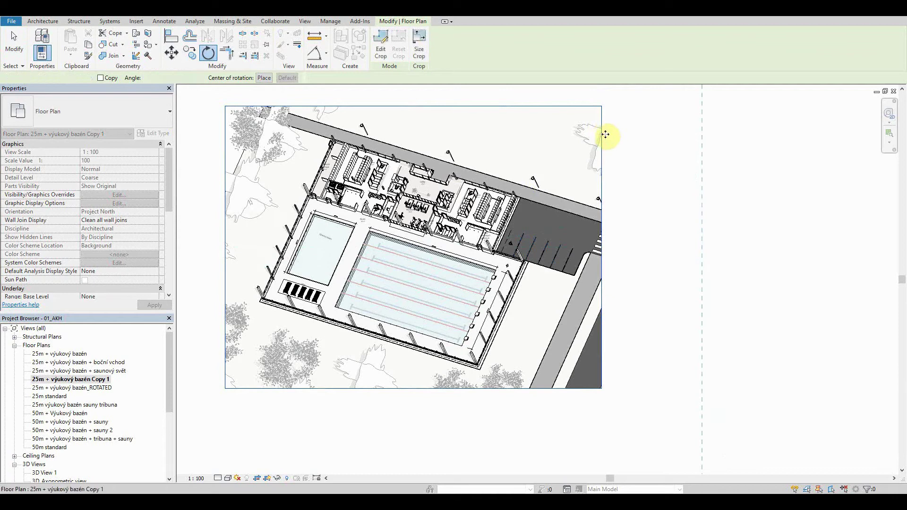
Start a detail line beside the small pool, then cancel it
scroll(294, 232, up, 3)
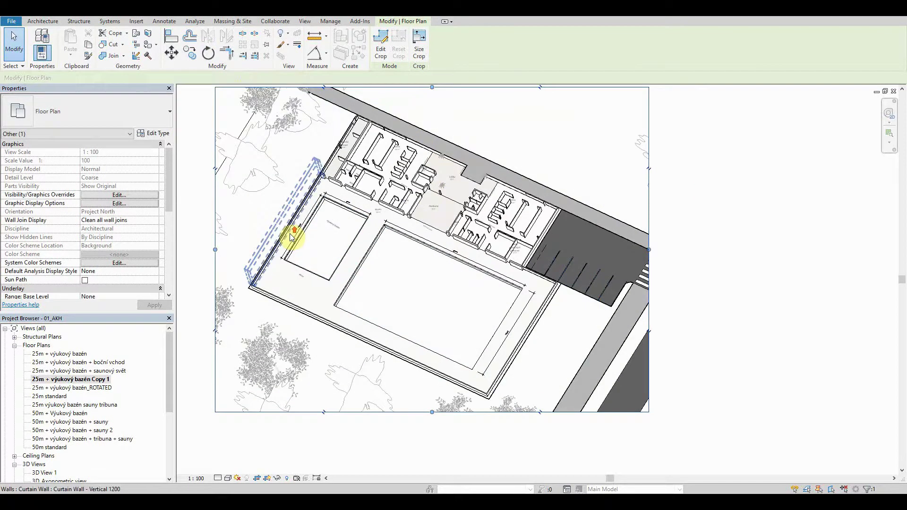
scroll(293, 232, up, 2)
scroll(294, 233, up, 2)
click(163, 21)
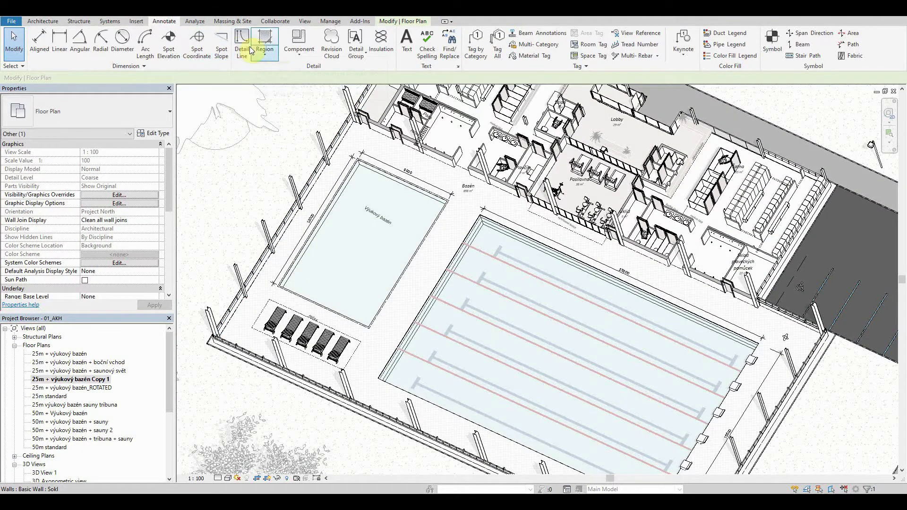
click(243, 45)
scroll(259, 197, up, 3)
click(267, 247)
key(Escape)
key(Escape)
Place an 18.39° angular dimension between the site wall and the small pool
key(d)
key(i)
click(283, 251)
click(271, 225)
click(286, 226)
scroll(312, 231, down, 4)
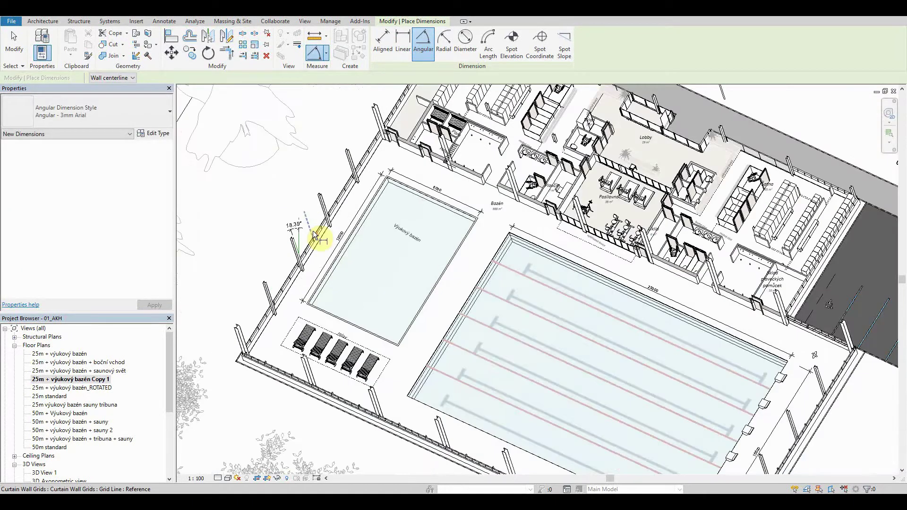
scroll(315, 235, down, 4)
key(Escape)
key(Escape)
click(231, 210)
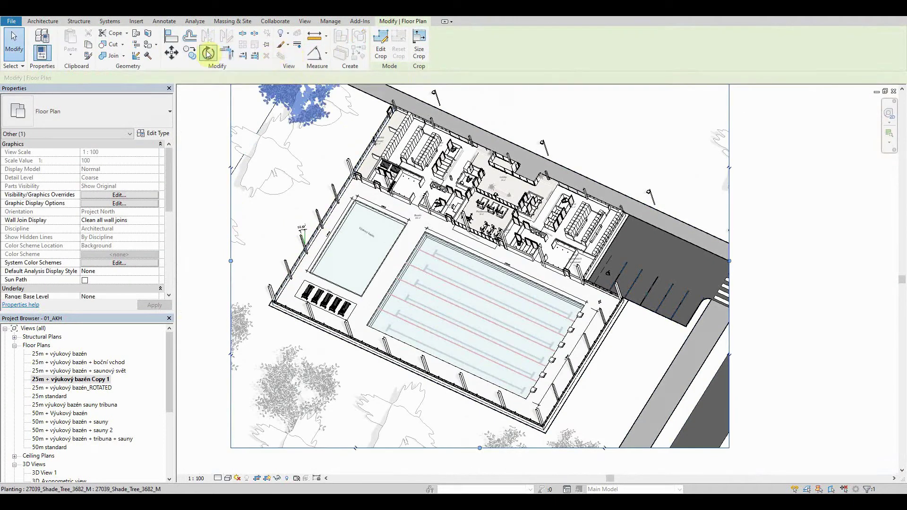
Rotate the Copy 1 plan's crop region by 18.3°, then open Section 1
click(209, 54)
click(427, 209)
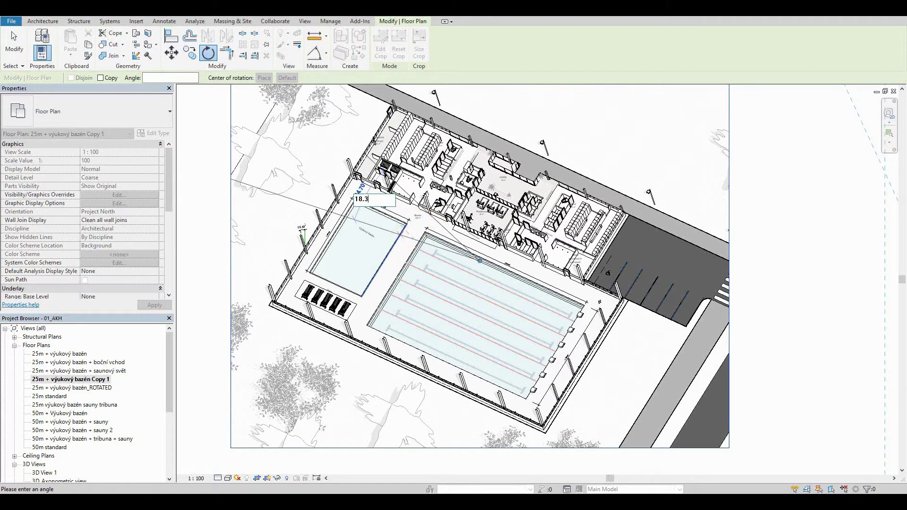
click(495, 254)
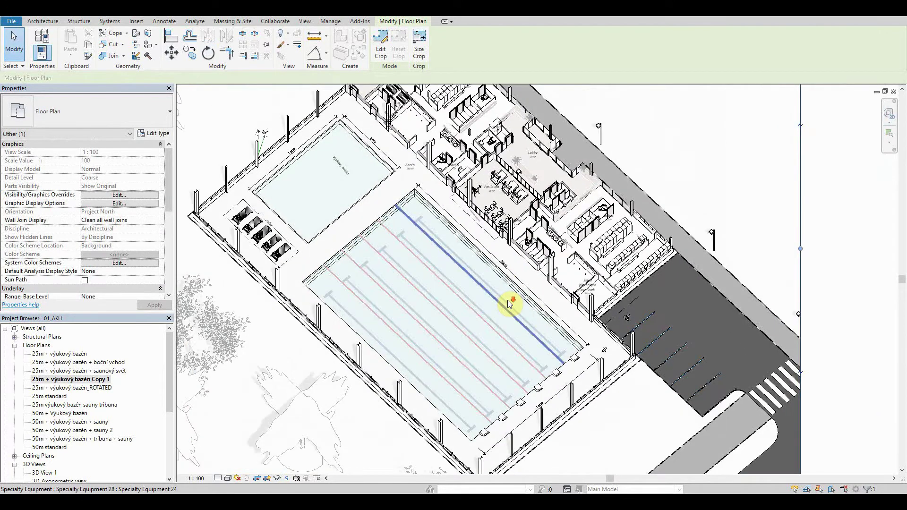
key(Escape)
middle_drag(577, 344, 546, 323)
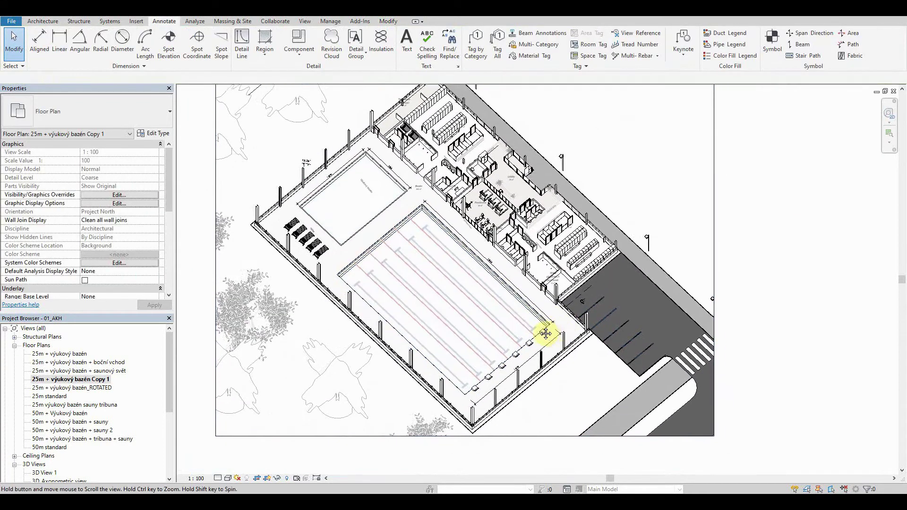
double_click(355, 159)
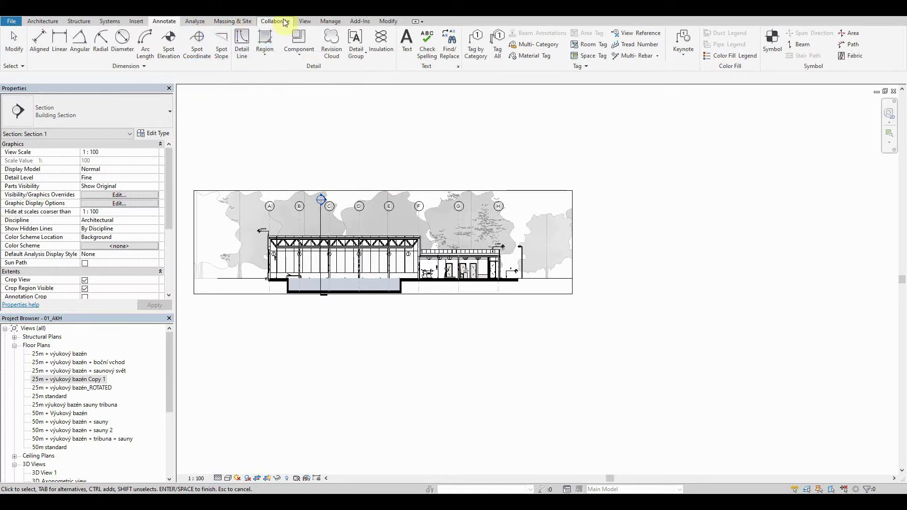
Tile the views with WT and rotate the plan about a centre picked in Section 3
key(w)
key(t)
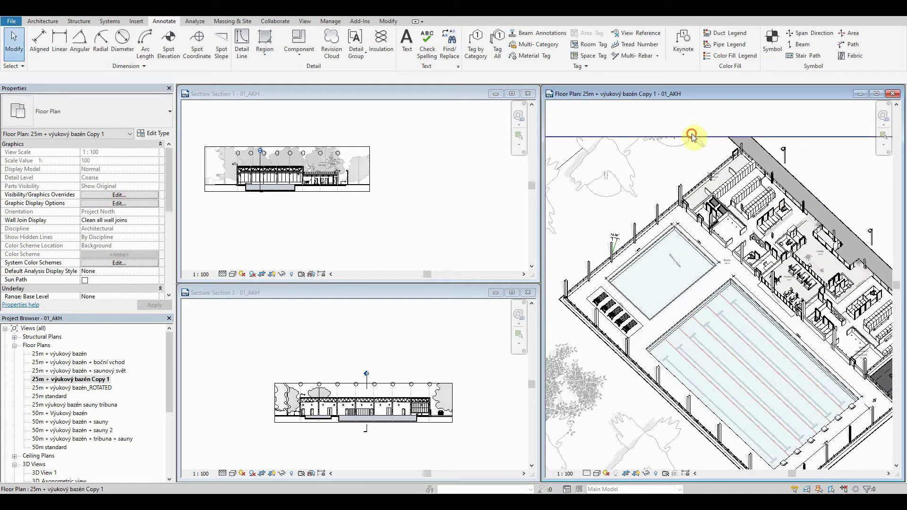
click(692, 137)
click(392, 365)
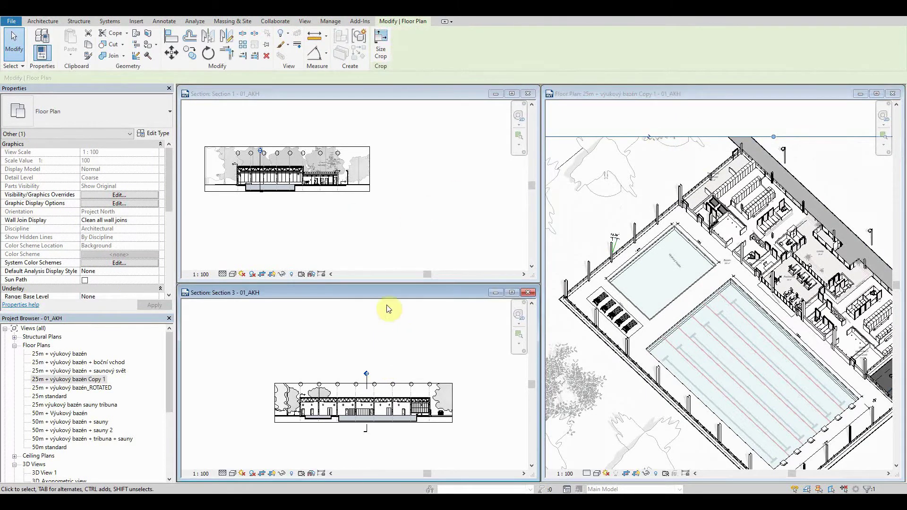
click(270, 79)
click(382, 416)
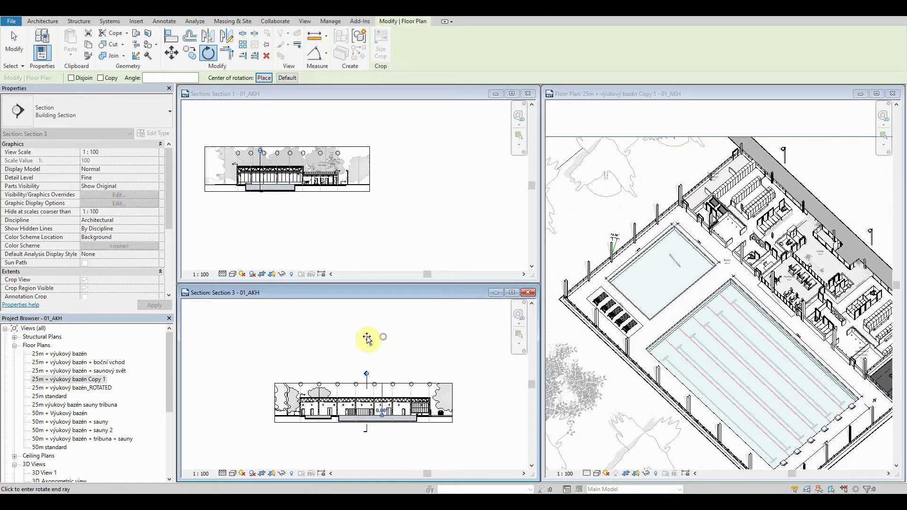
click(412, 360)
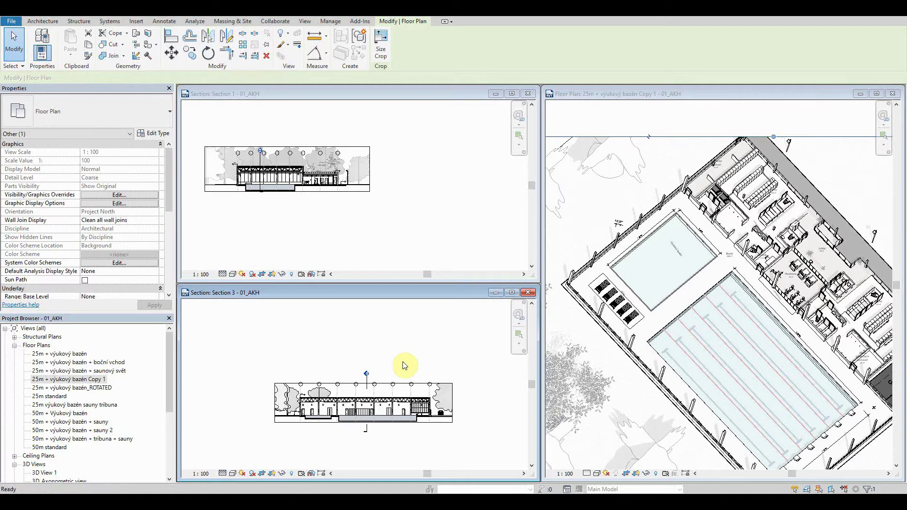
Rotate the floor plan's crop region again with RO about a snapped endpoint
click(630, 229)
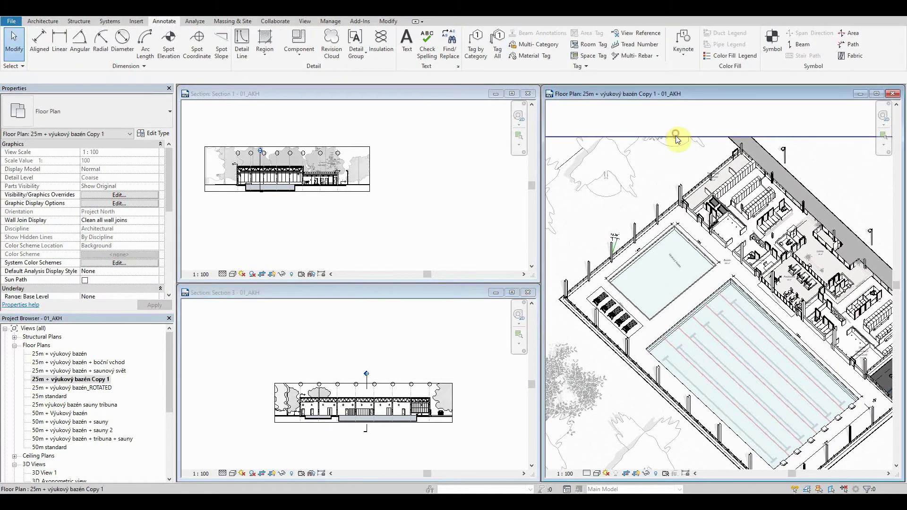
click(676, 138)
click(330, 117)
key(r)
key(o)
click(296, 184)
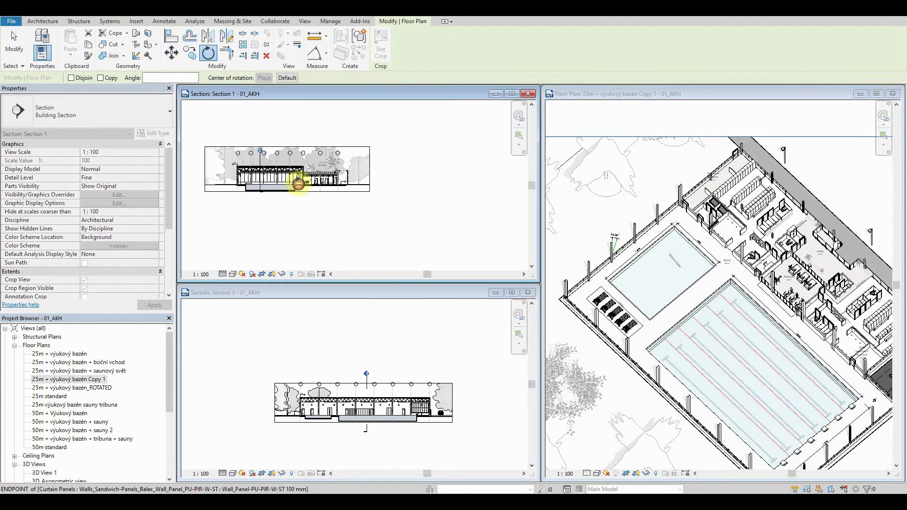
click(305, 120)
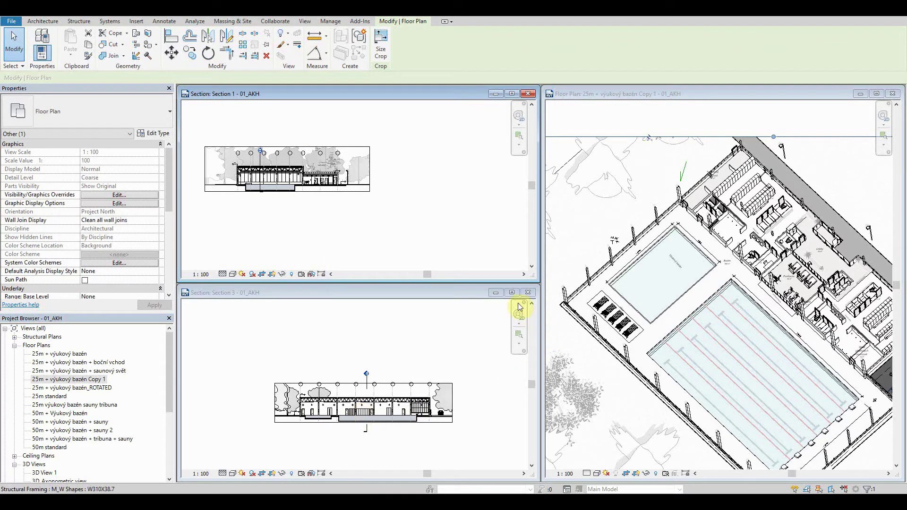
Begin one more rotation from Section 3, cancel it, and maximize the floor plan
click(587, 138)
click(384, 340)
key(r)
key(o)
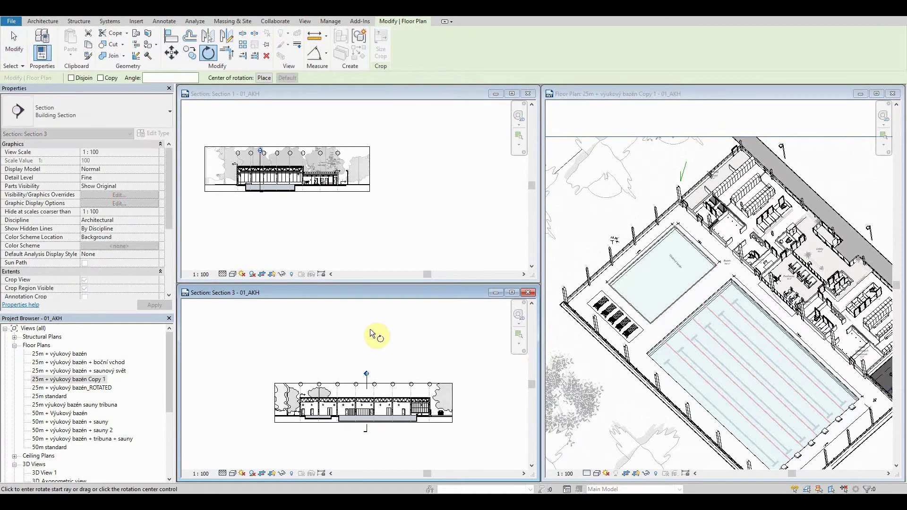
click(376, 416)
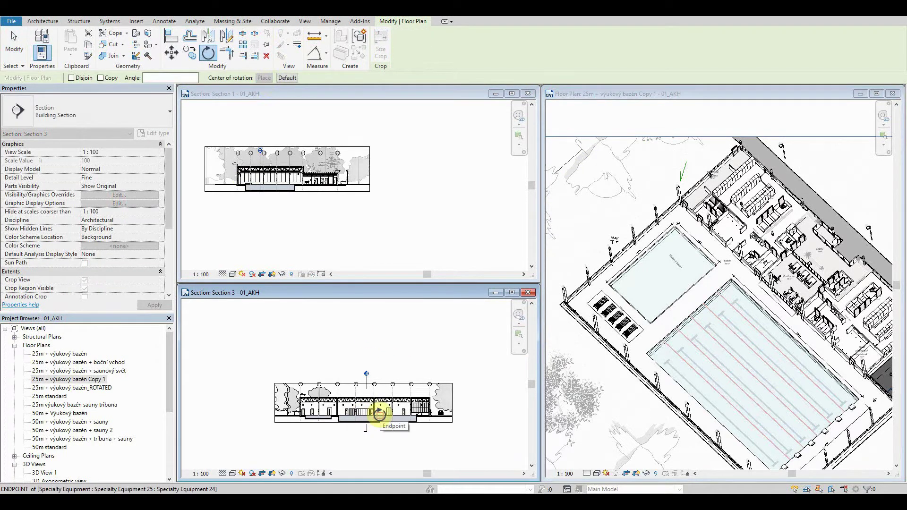
key(Escape)
key(Escape)
right_click(71, 20)
click(88, 41)
double_click(693, 97)
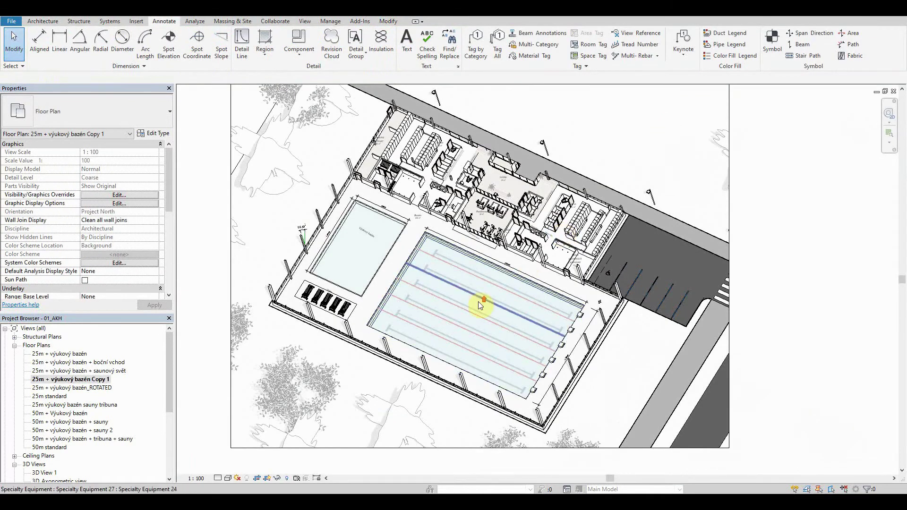
scroll(478, 301, up, 2)
scroll(460, 280, up, 1)
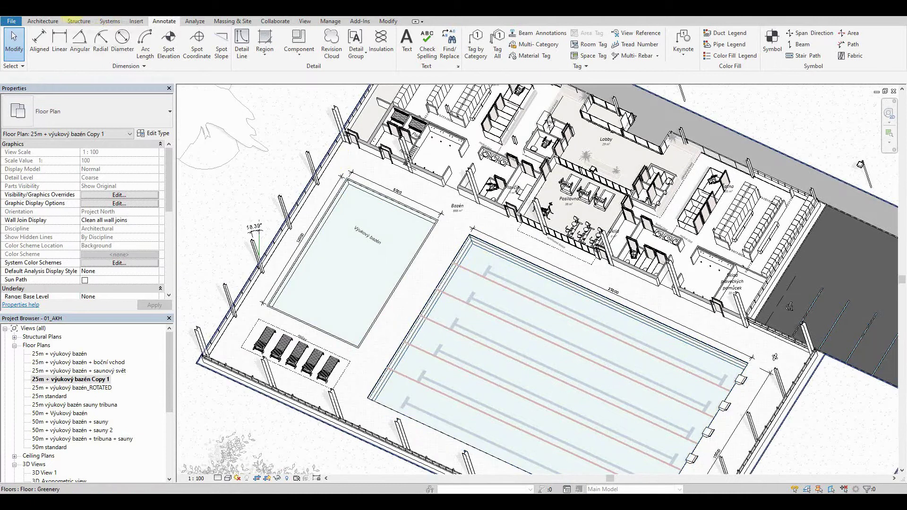
scroll(358, 202, down, 3)
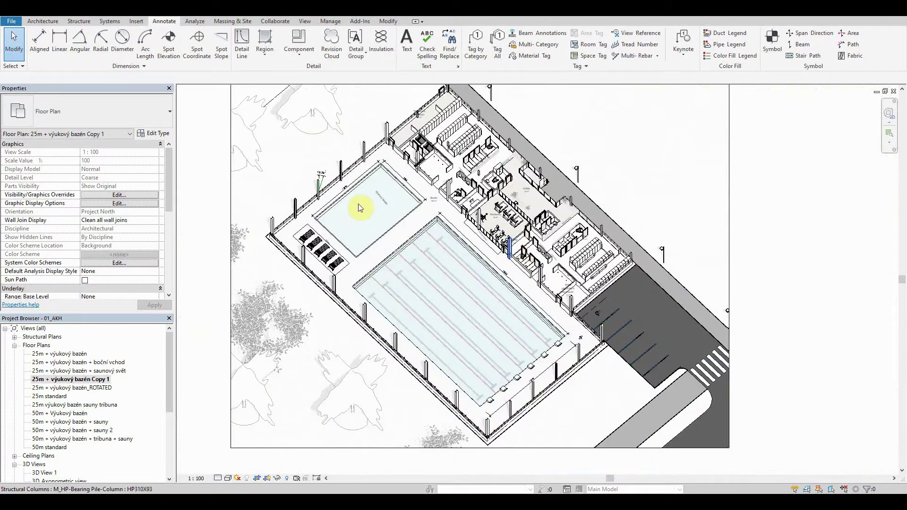
scroll(334, 183, up, 4)
click(335, 189)
key(Escape)
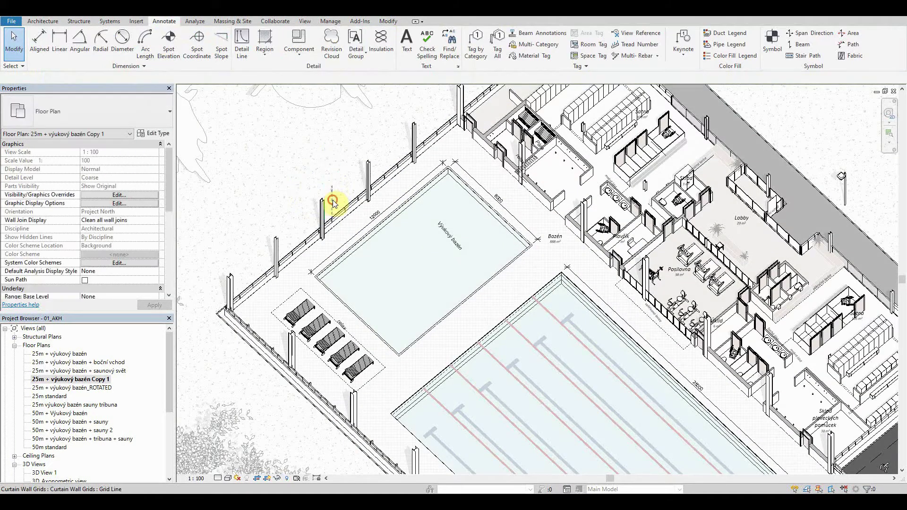
scroll(340, 198, down, 3)
scroll(337, 201, up, 2)
click(337, 201)
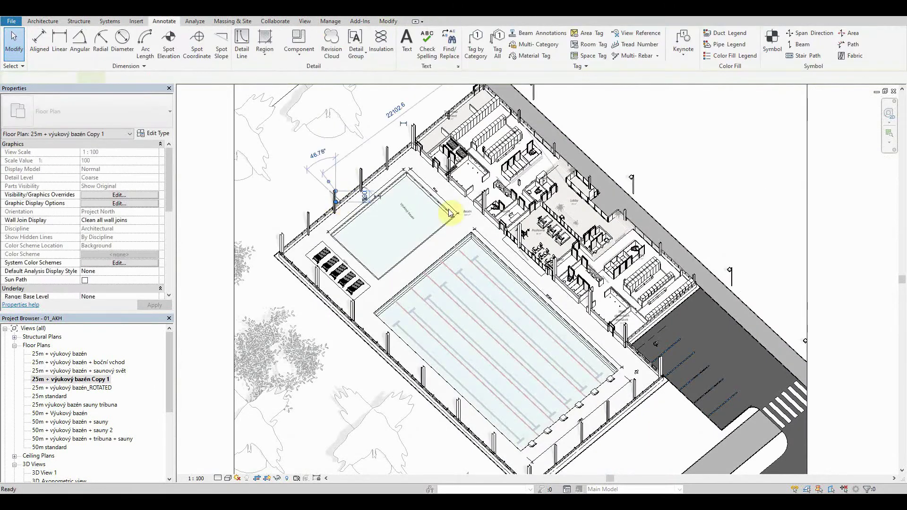
key(Escape)
middle_drag(533, 251, 453, 202)
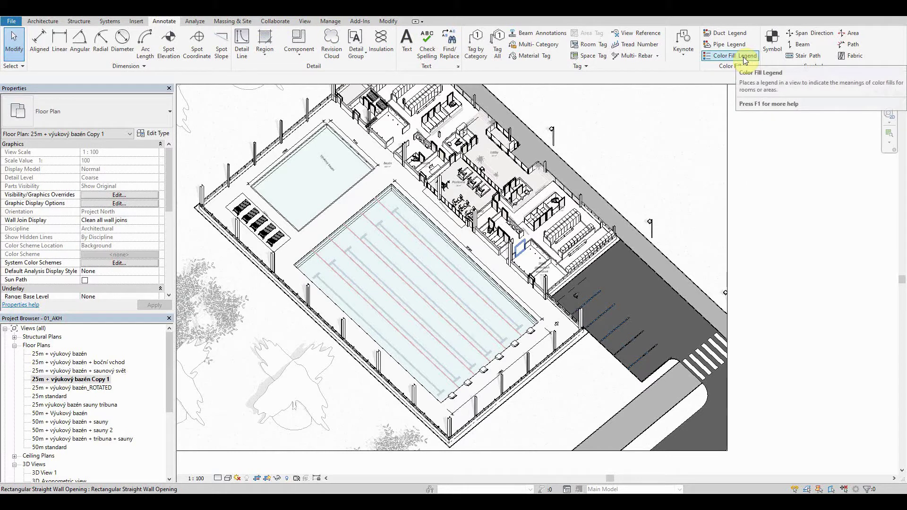
Place a colour fill legend right of the plan, colouring rooms by Name
click(743, 56)
click(739, 341)
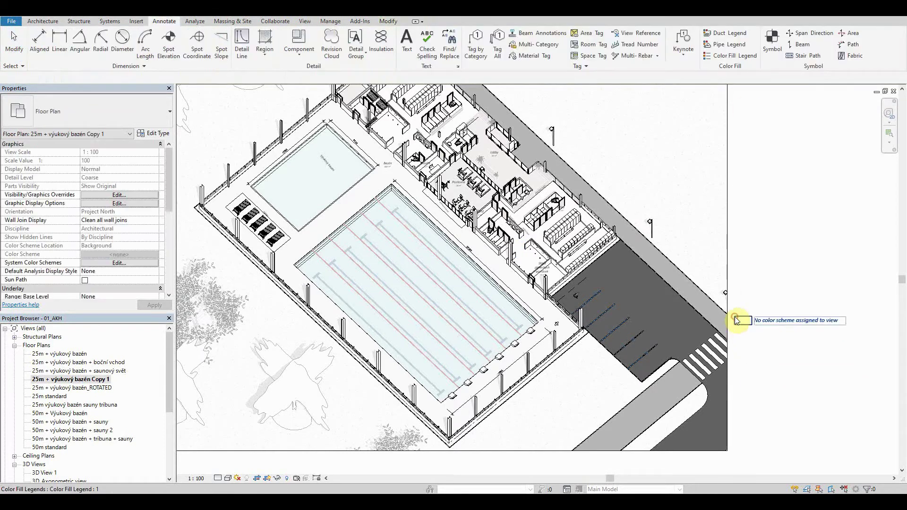
click(391, 47)
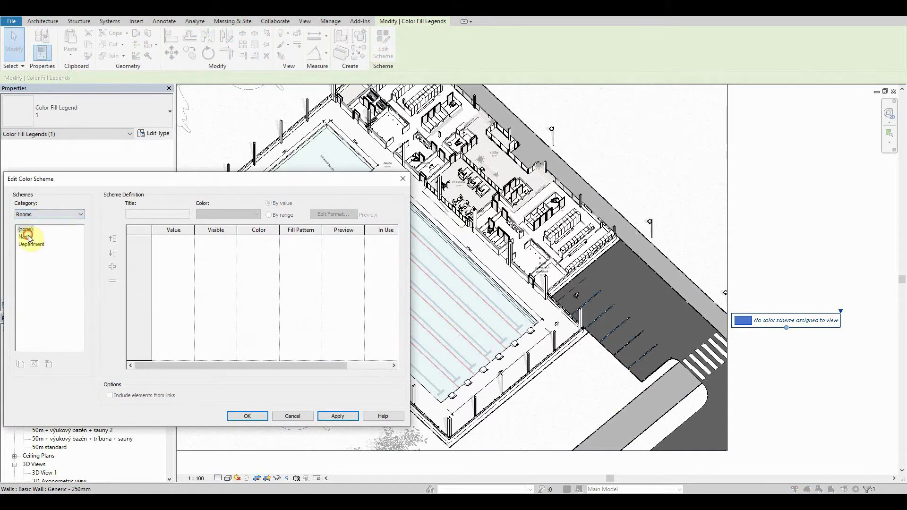
click(29, 239)
click(261, 418)
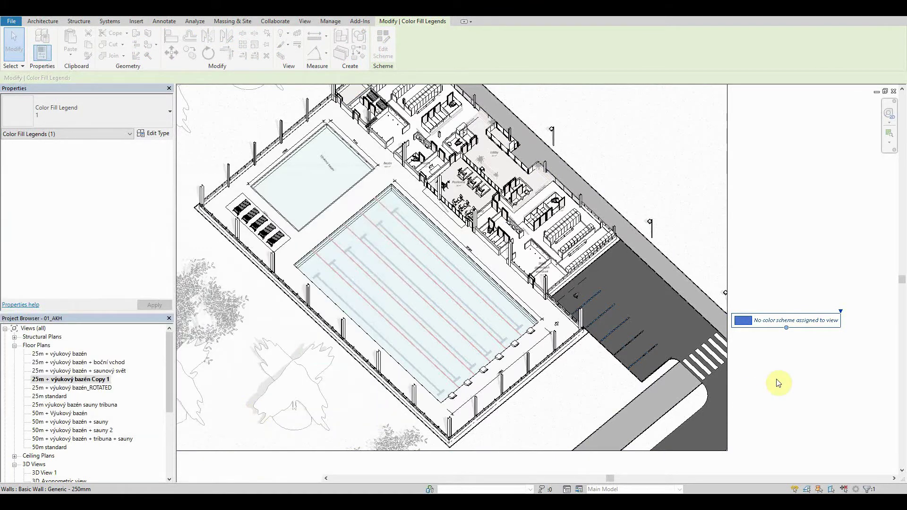
Override the legend's line colour to White in this view
drag(760, 323, 763, 307)
click(770, 289)
click(757, 336)
right_click(757, 336)
mouse_move(804, 176)
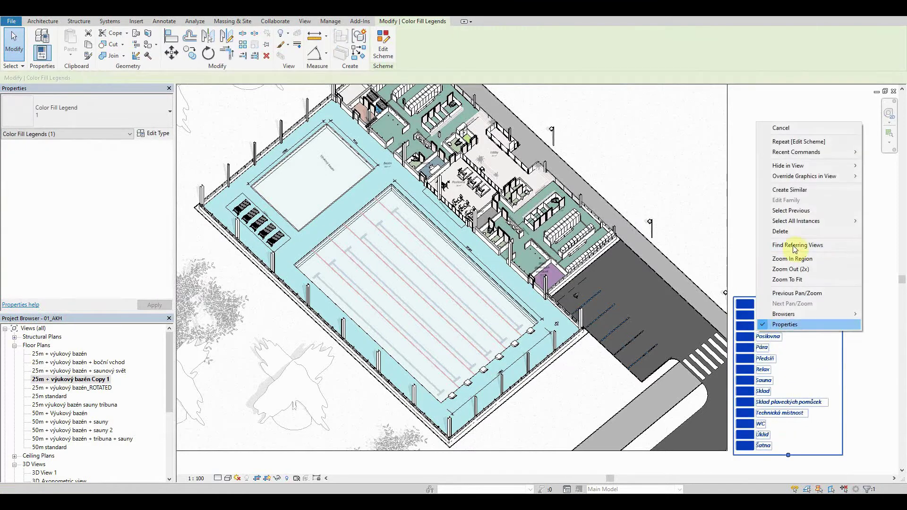
click(720, 181)
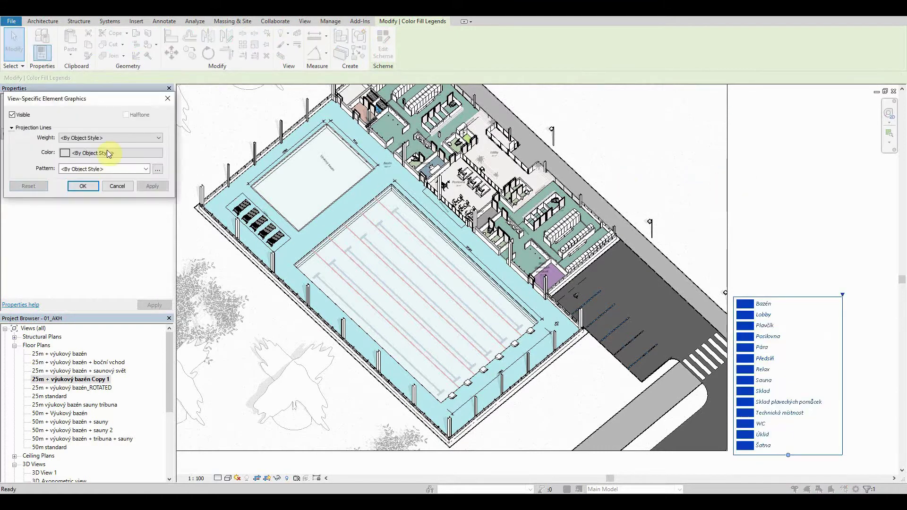
click(109, 150)
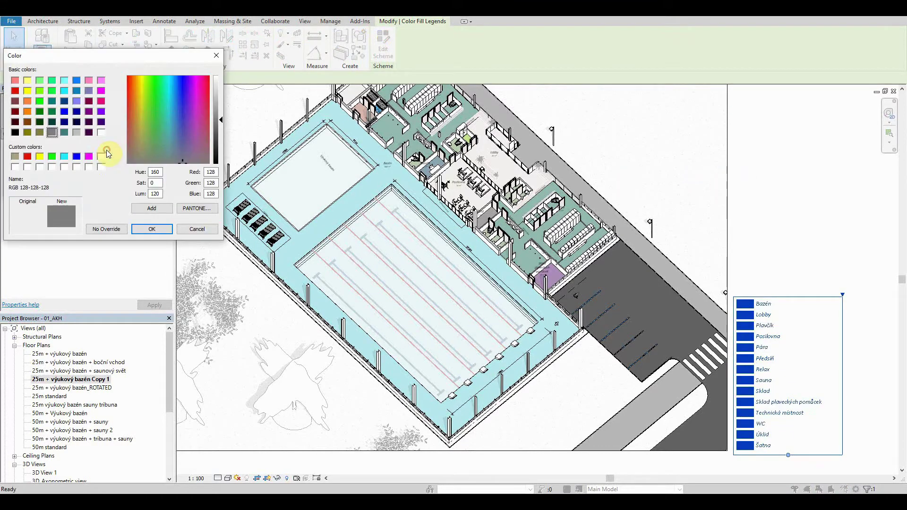
click(148, 231)
click(92, 186)
Select all instances of the pool dimensions in the view
click(817, 253)
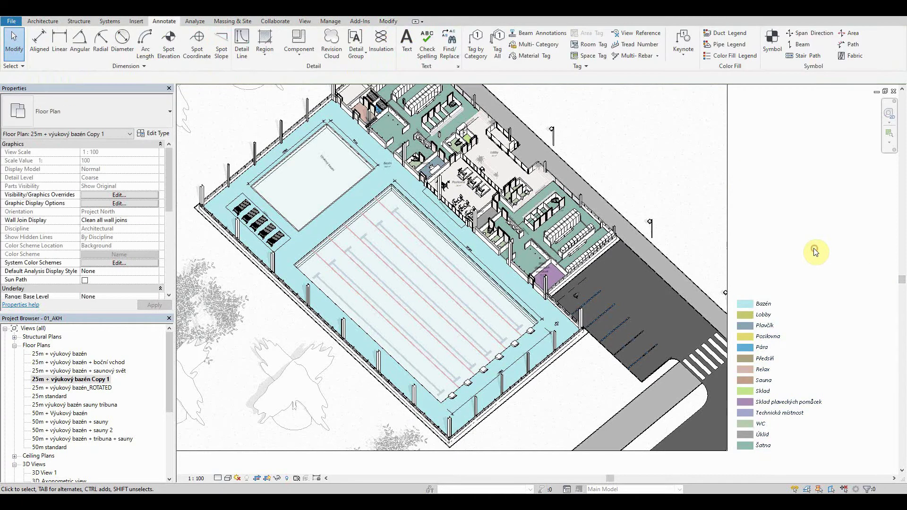
scroll(762, 304, up, 5)
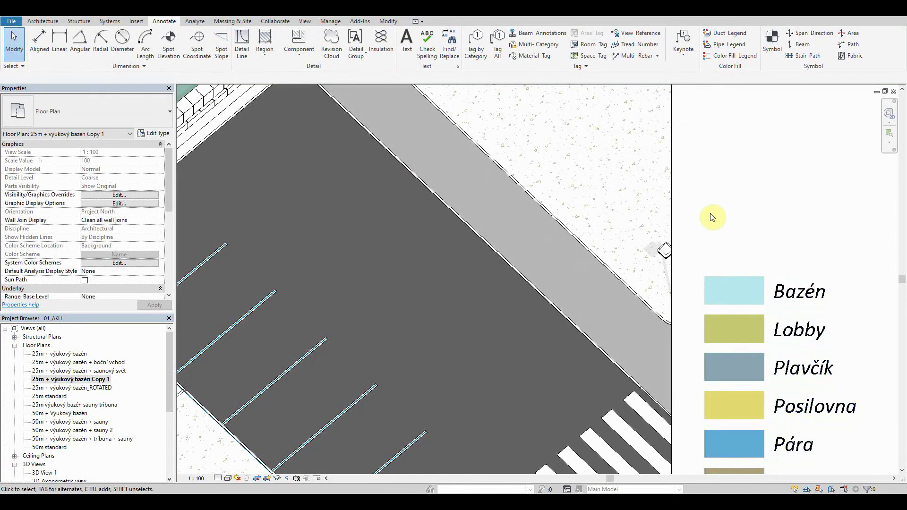
scroll(699, 217, down, 4)
scroll(472, 288, down, 1)
middle_drag(426, 200, 456, 208)
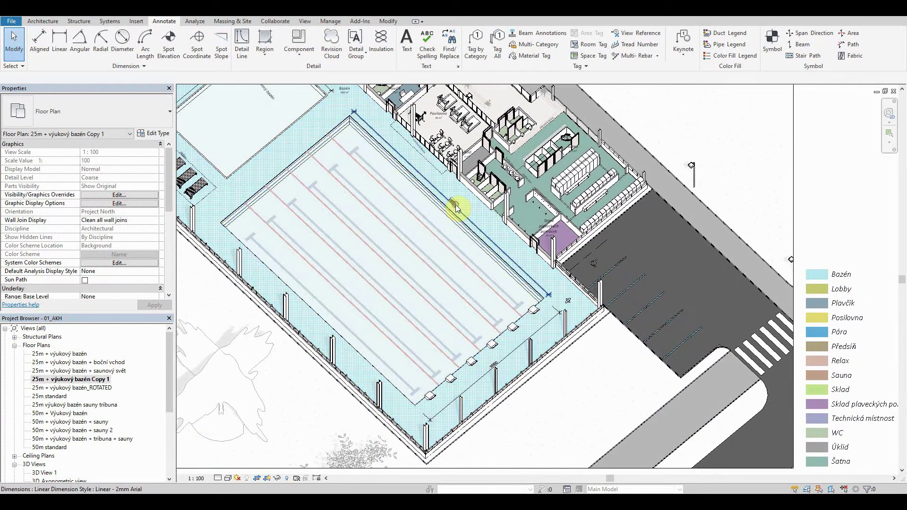
click(456, 207)
right_click(455, 208)
click(602, 329)
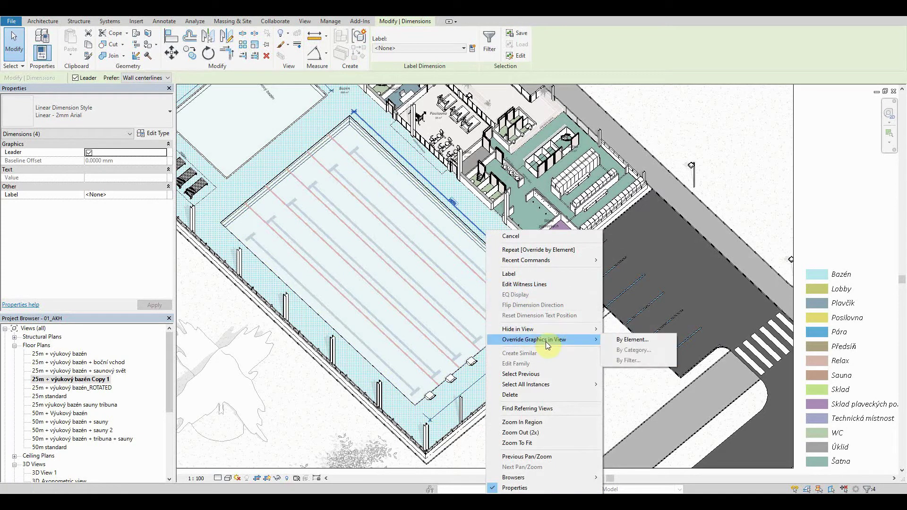
Override the selected dimensions' line colour to Red
click(623, 339)
click(108, 140)
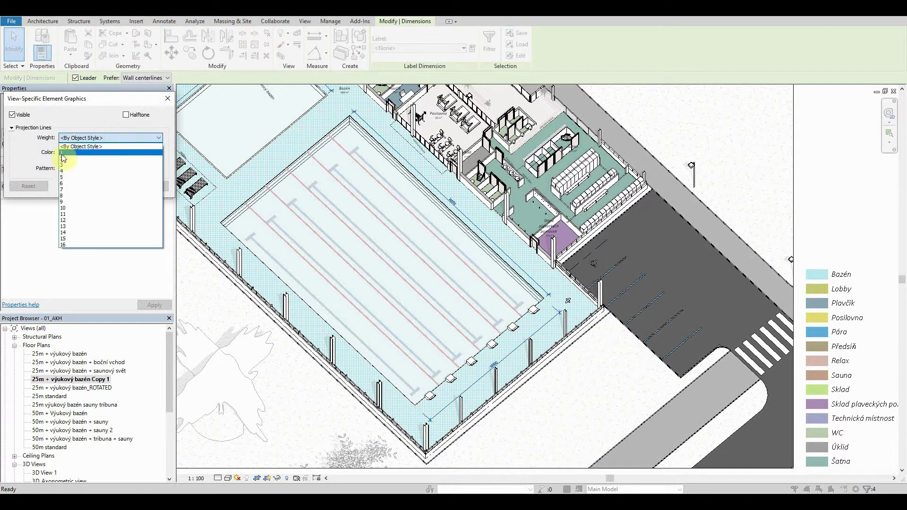
click(65, 153)
click(27, 159)
click(151, 229)
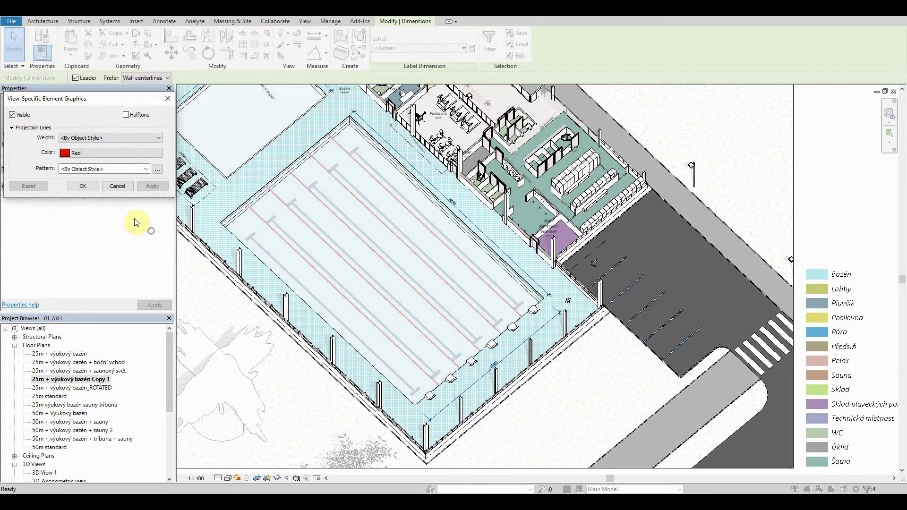
click(81, 185)
Select all wheelchair symbols and hide them in this view
key(Escape)
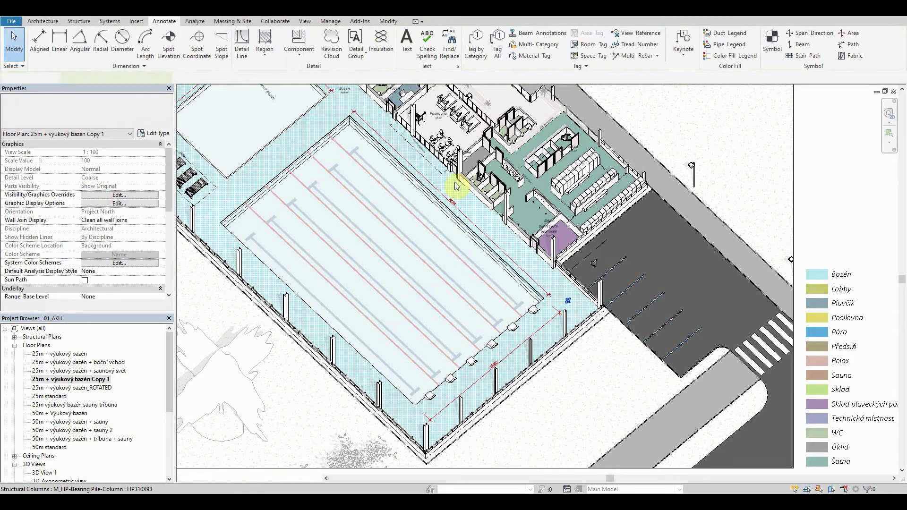
middle_drag(449, 227, 508, 273)
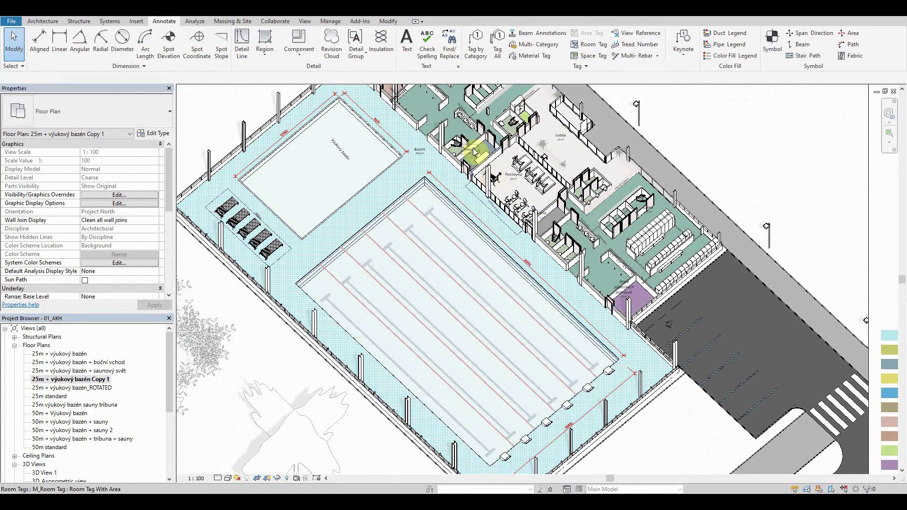
right_click(452, 143)
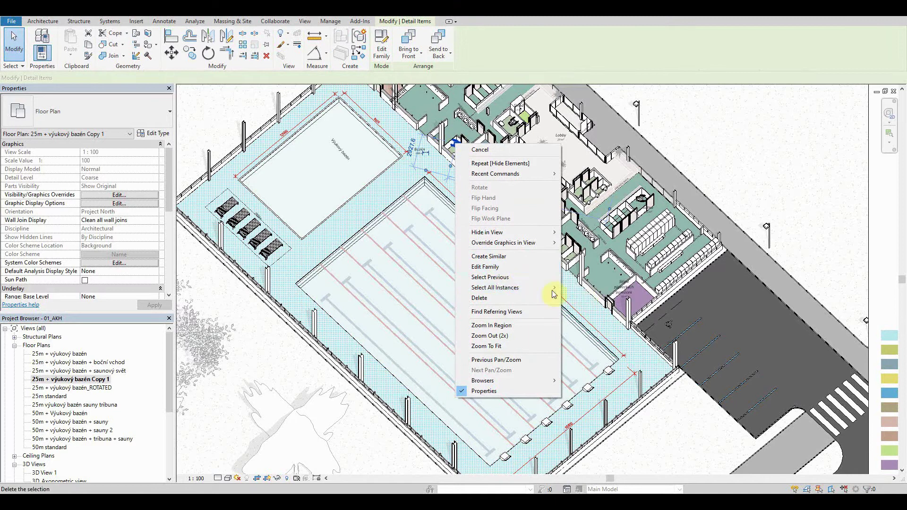
mouse_move(495, 288)
click(586, 289)
right_click(455, 144)
mouse_move(487, 232)
click(587, 234)
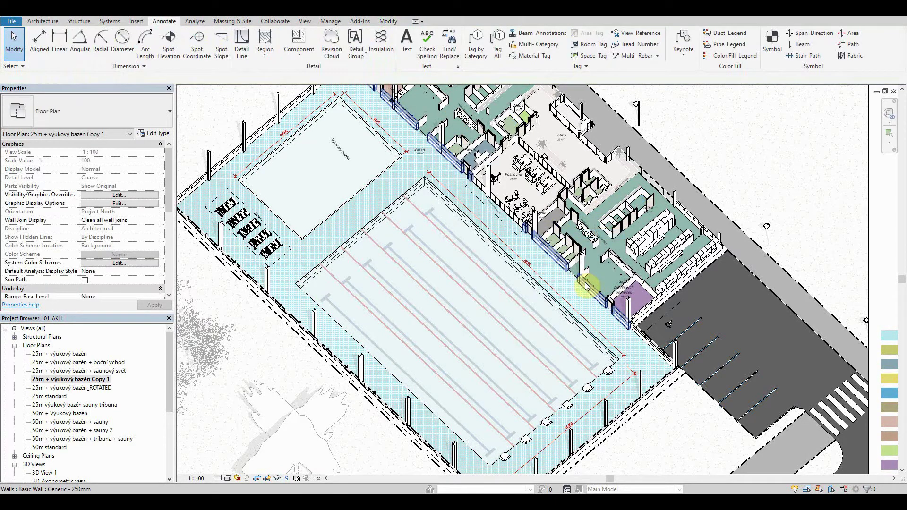
Move the Šatna room tag up and to the right
scroll(623, 283, up, 2)
click(628, 300)
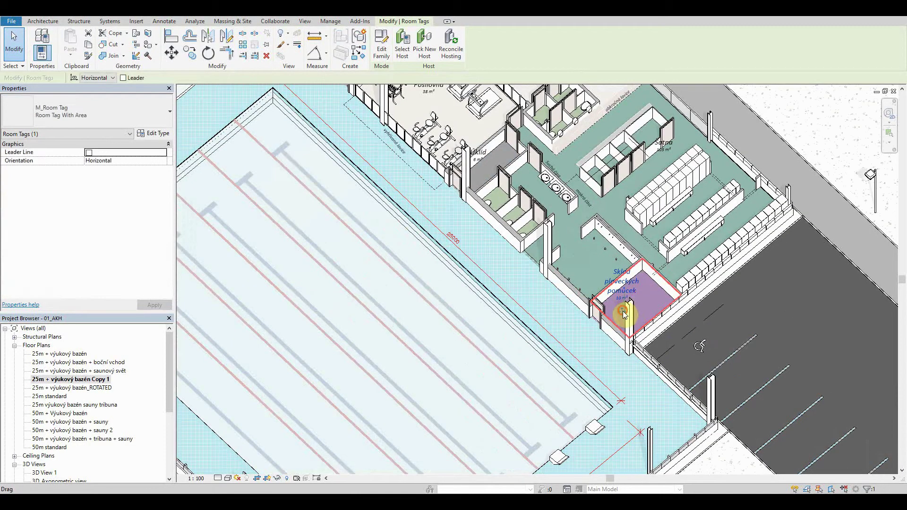
key(Escape)
drag(676, 152, 696, 144)
Remove the view template from the plan by setting View Template to <None>
key(Escape)
key(v)
key(g)
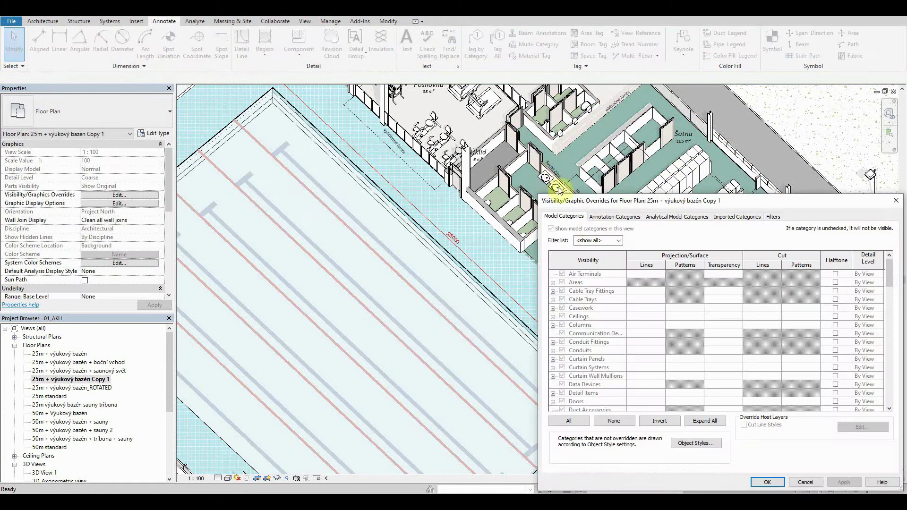
key(Escape)
scroll(118, 264, down, 3)
scroll(121, 246, down, 4)
click(119, 237)
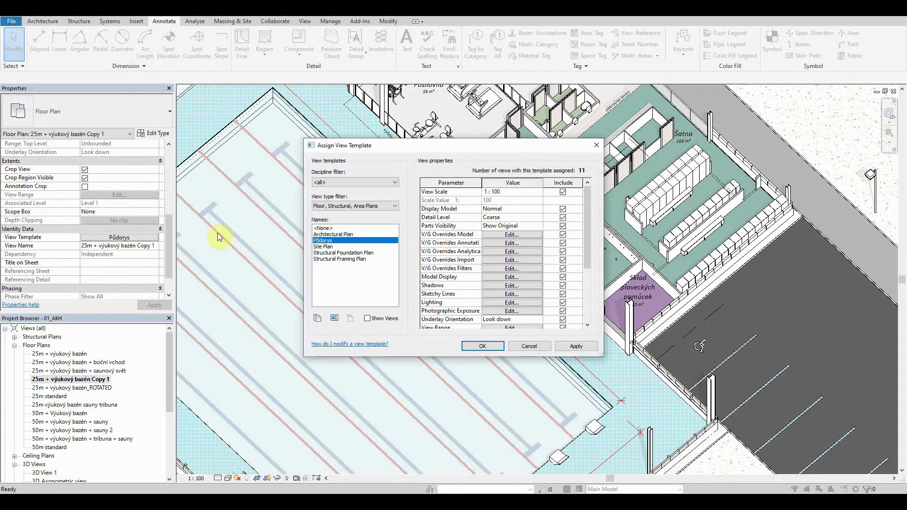
click(324, 228)
click(480, 345)
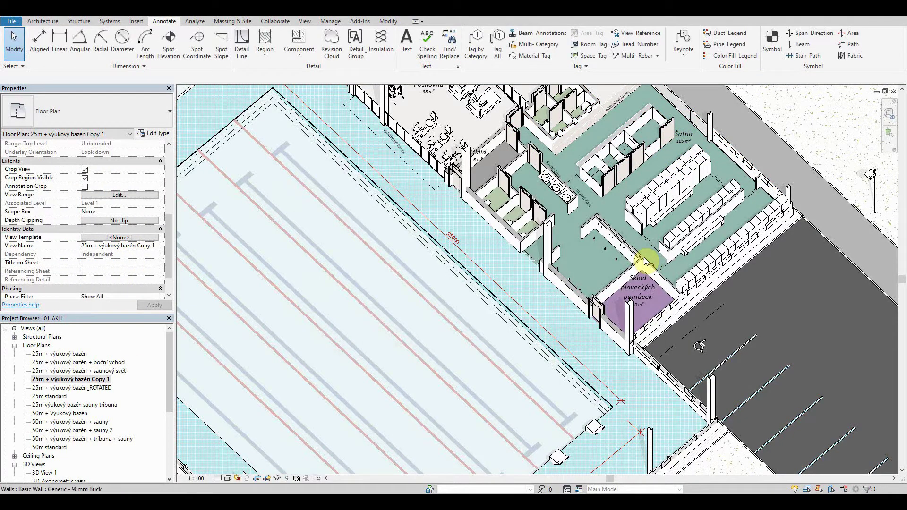
Override cut walls with a solid fill pattern in dark purple RGB 64-0-64
key(v)
key(g)
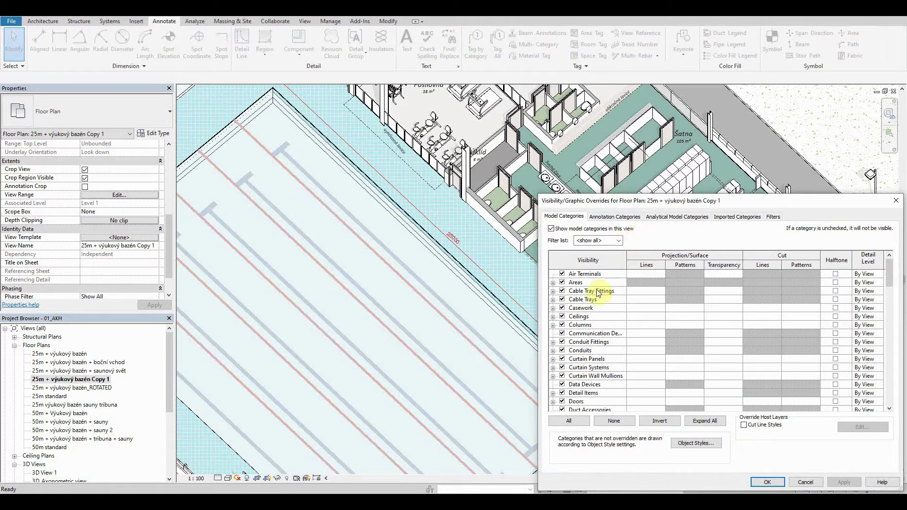
key(w)
click(802, 384)
click(740, 342)
click(682, 332)
click(755, 425)
click(751, 358)
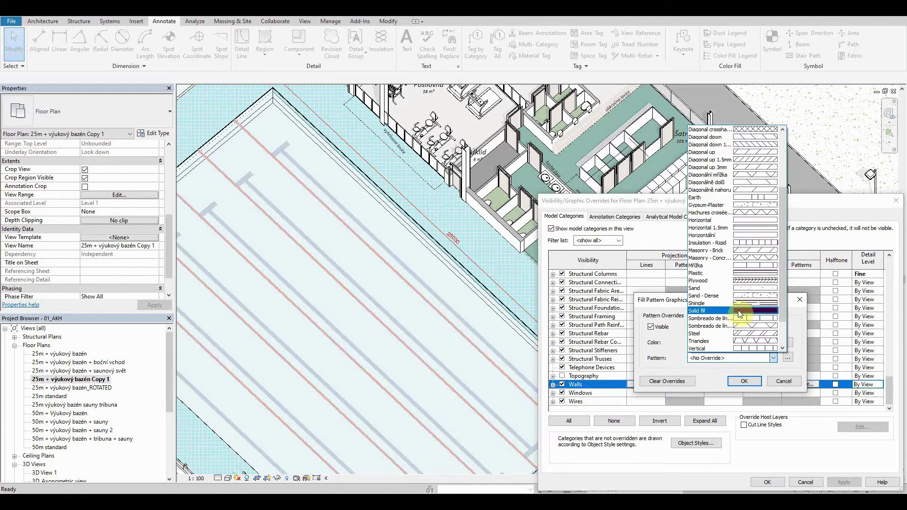
click(751, 307)
click(744, 381)
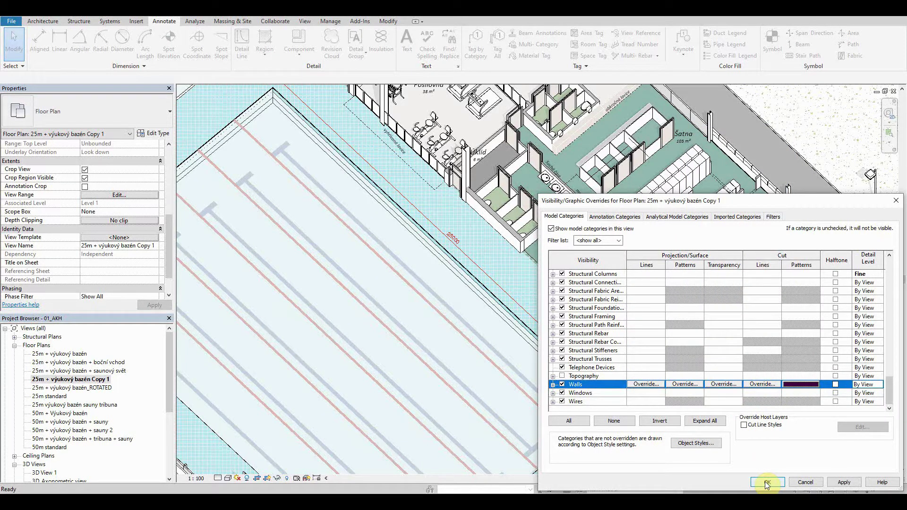
Set Entourage lines to white and apply the visibility overrides
key(e)
key(e)
key(e)
click(653, 299)
click(740, 341)
click(705, 329)
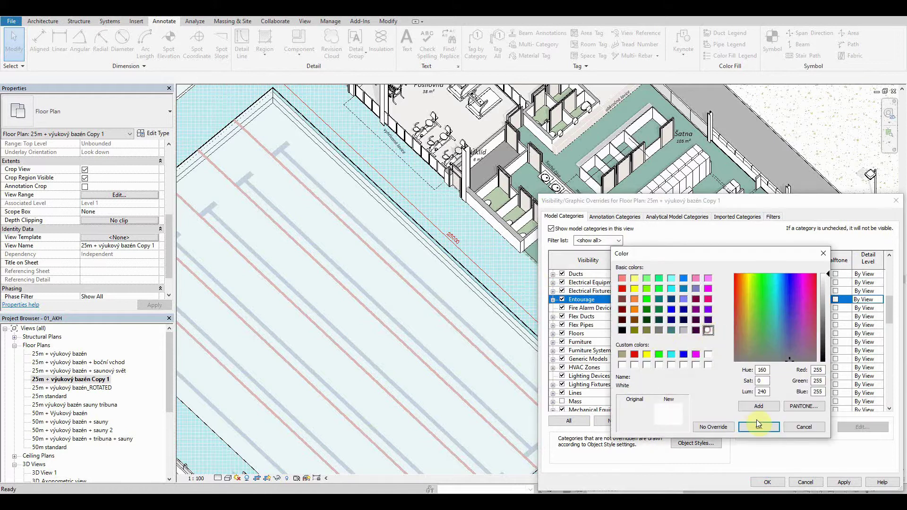
click(754, 425)
click(745, 381)
click(767, 482)
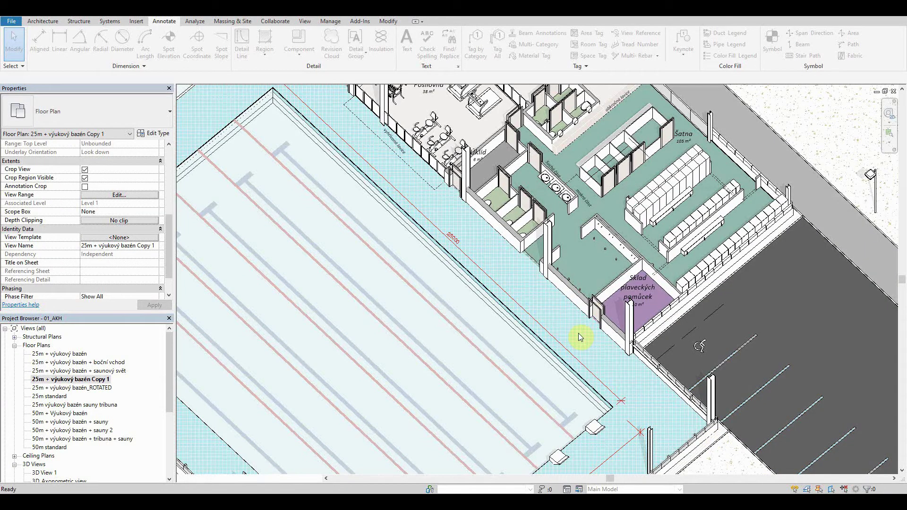
scroll(580, 337, down, 3)
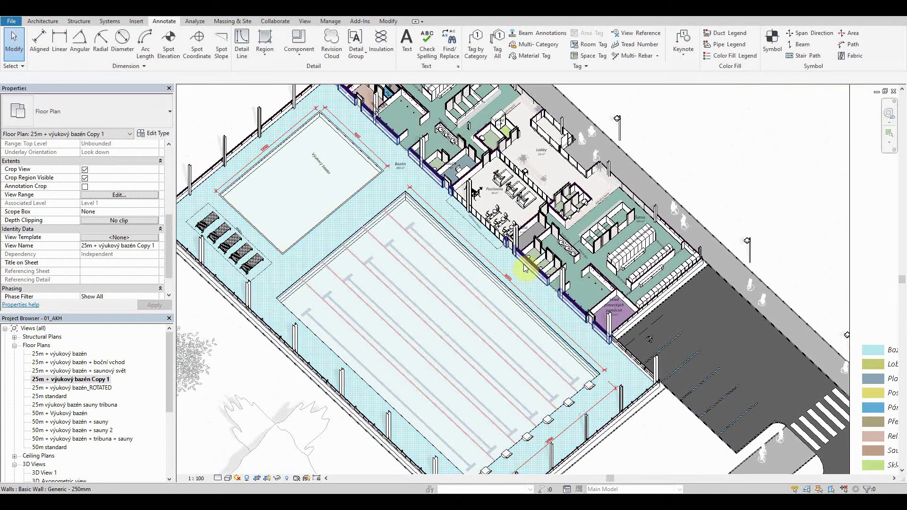
Rotate the Výukový bazén text note to horizontal
click(334, 171)
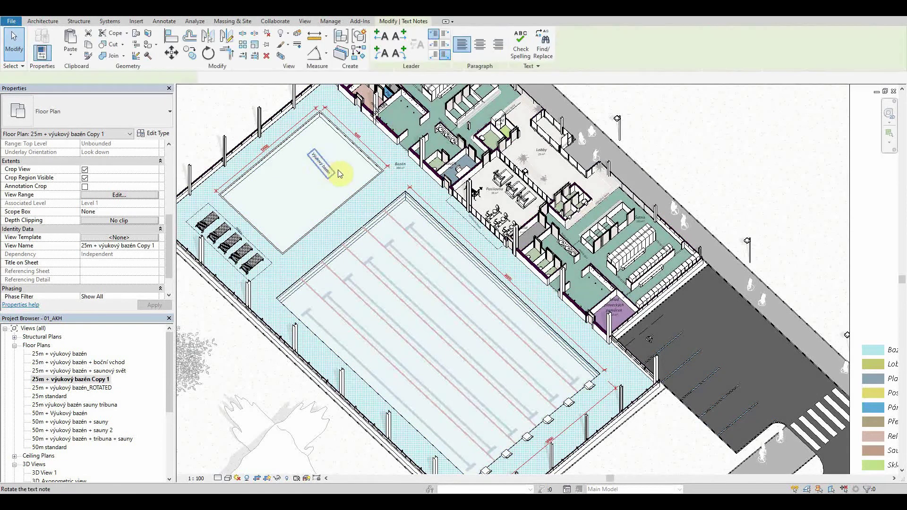
drag(338, 174, 338, 158)
key(Escape)
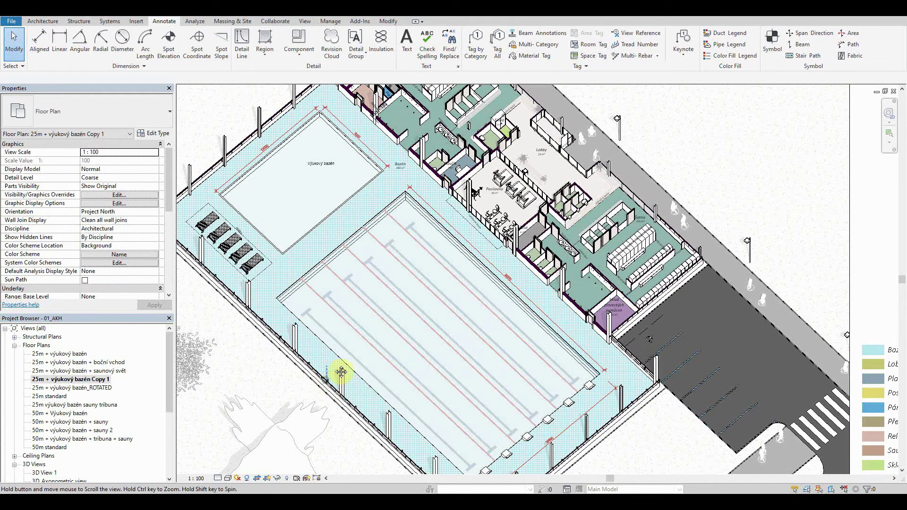
middle_drag(340, 371, 355, 332)
Enable cast and ambient shadows and raise the shadow intensity to 11 in Graphic Display Options
click(228, 478)
click(251, 409)
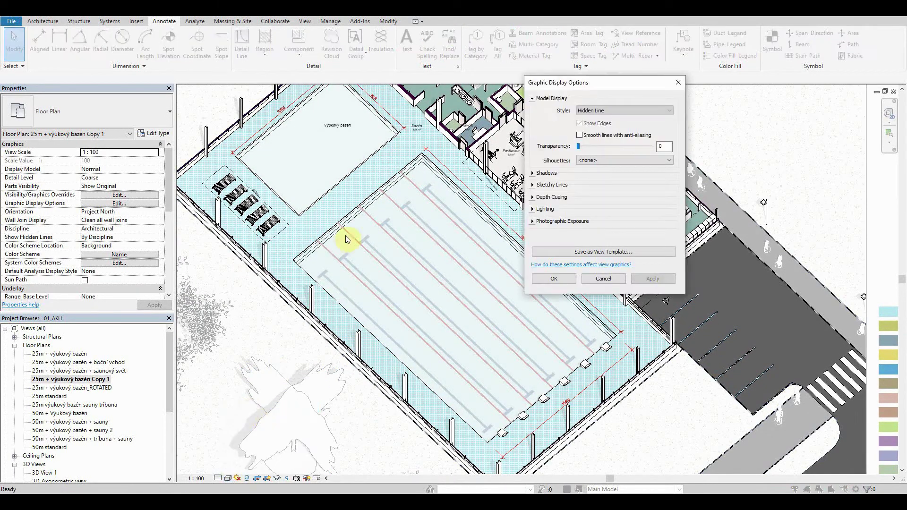
click(531, 173)
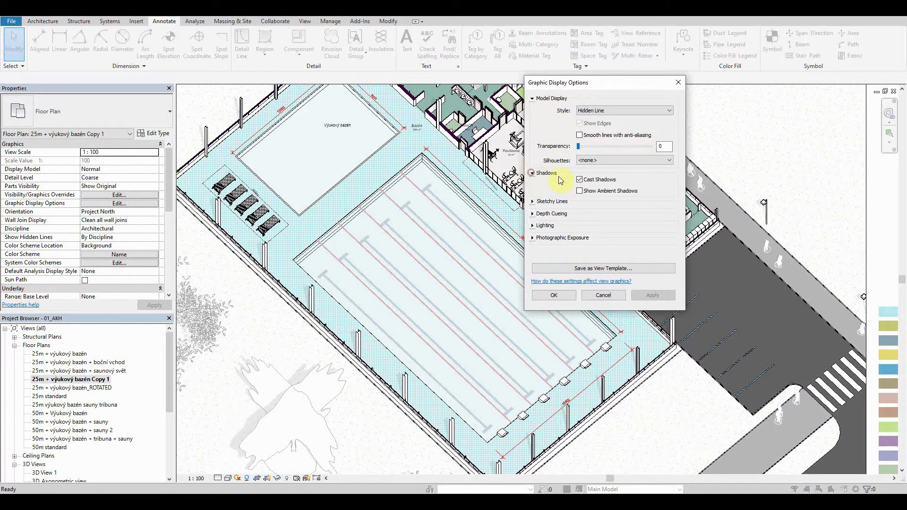
click(533, 226)
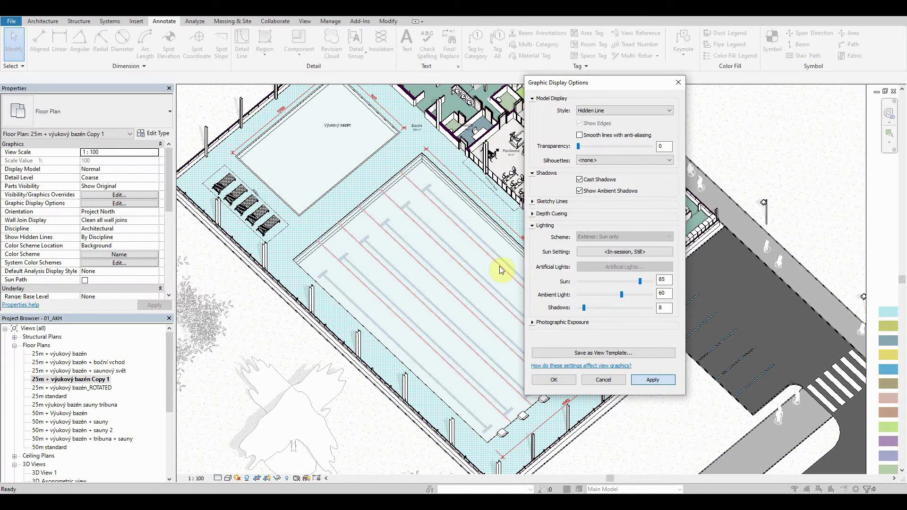
drag(588, 85, 718, 111)
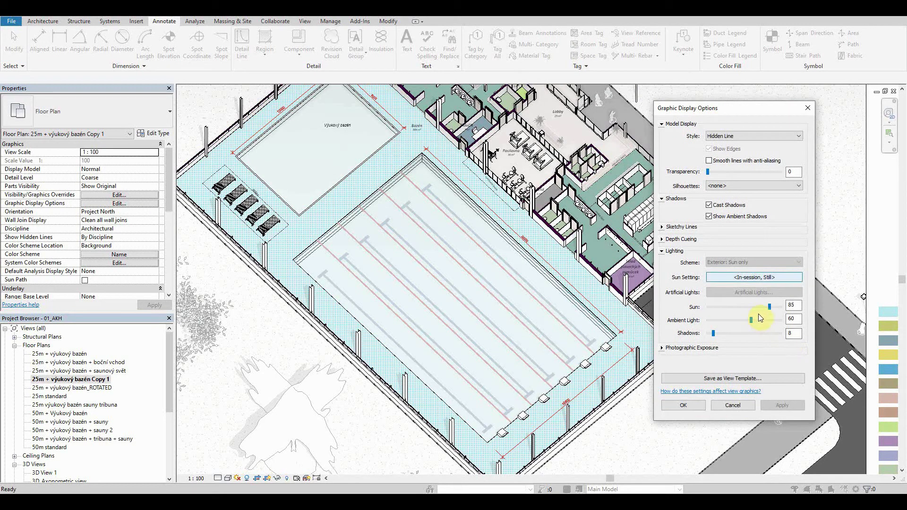
drag(715, 335, 717, 335)
click(780, 404)
click(662, 239)
click(683, 405)
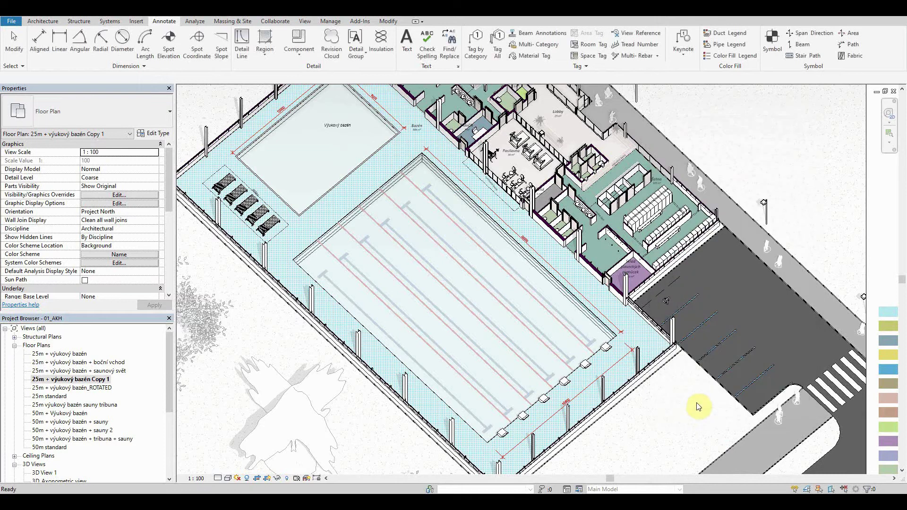
scroll(667, 384, down, 5)
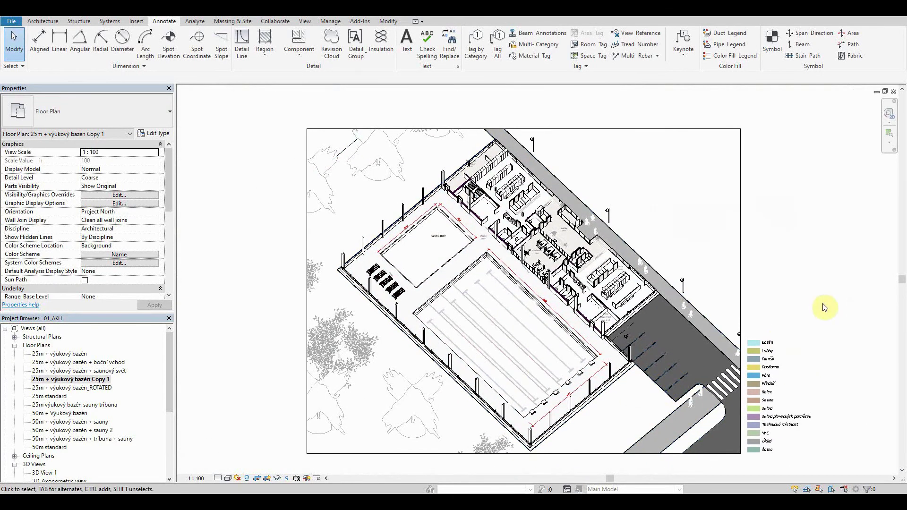